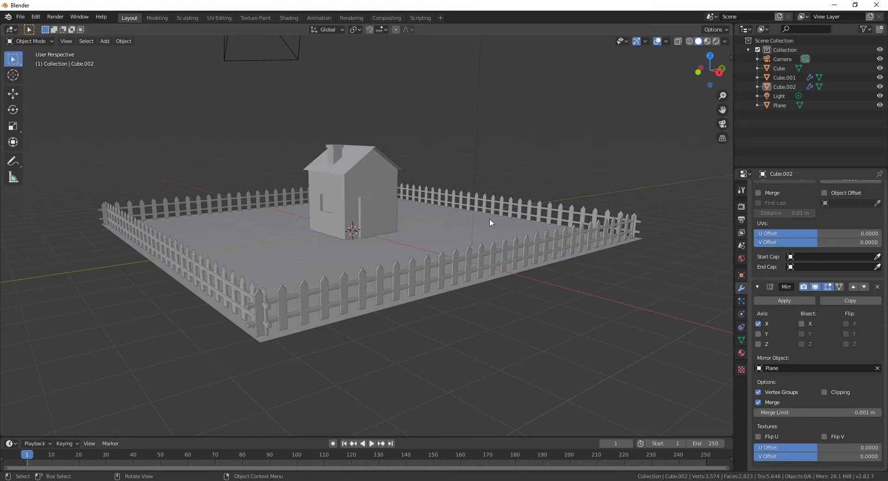
Step: Examine the house, the yard and the surrounding fences from near and far
{"action": "scroll", "coordinate": [479, 158], "scroll_direction": "up", "scroll_amount": 3}
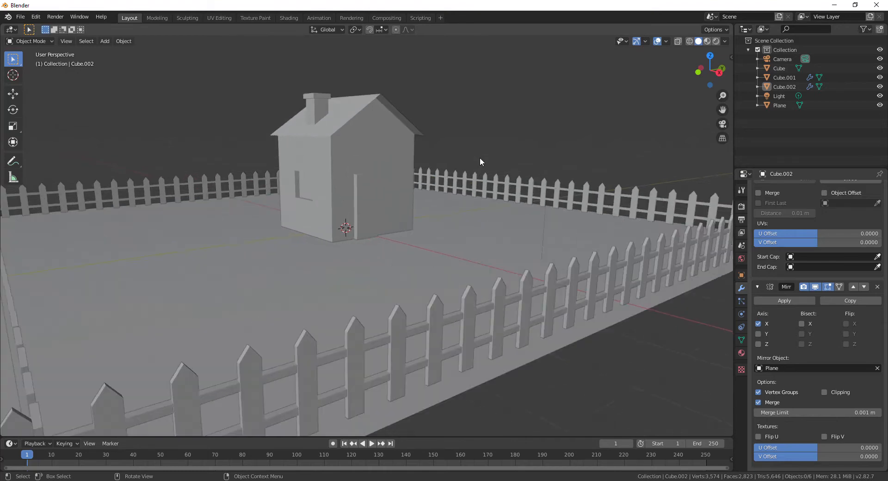
{"action": "scroll", "coordinate": [479, 158], "scroll_direction": "down", "scroll_amount": 3}
{"action": "mouse_move", "coordinate": [479, 157]}
{"action": "middle_mouse_down"}
{"action": "mouse_move", "coordinate": [523, 103]}
{"action": "mouse_move", "coordinate": [481, 167]}
{"action": "middle_mouse_up"}
{"action": "scroll", "coordinate": [482, 168], "scroll_direction": "up", "scroll_amount": 2}
{"action": "scroll", "coordinate": [482, 168], "scroll_direction": "up", "scroll_amount": 3}
{"action": "scroll", "coordinate": [482, 169], "scroll_direction": "down", "scroll_amount": 2}
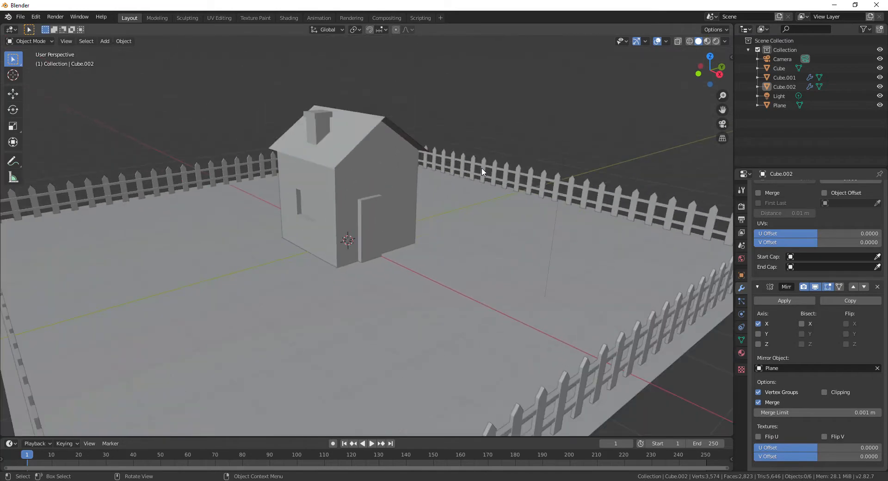
{"action": "left_click", "coordinate": [611, 190]}
{"action": "scroll", "coordinate": [595, 197], "scroll_direction": "down", "scroll_amount": 5}
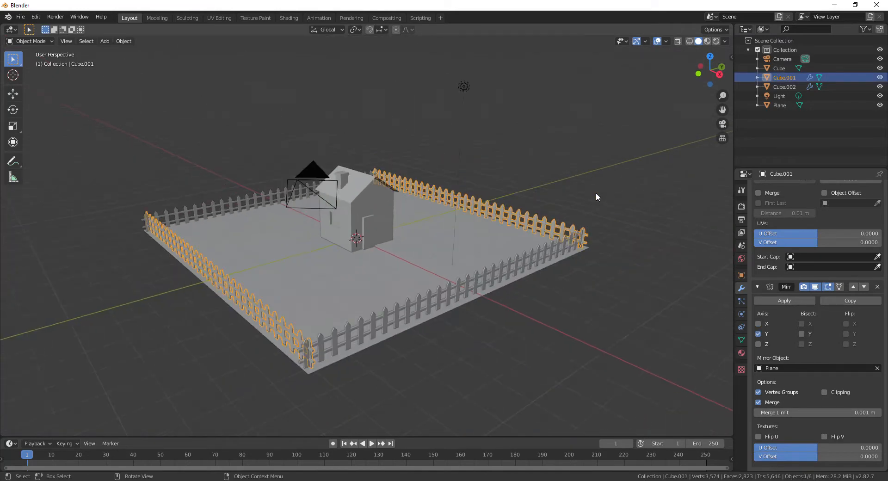
{"action": "scroll", "coordinate": [385, 236], "scroll_direction": "up", "scroll_amount": 2}
Step: Select the house, split the 3D viewport vertically into two areas and turn the new area into a Shader Editor
{"action": "left_click", "coordinate": [385, 235]}
{"action": "scroll", "coordinate": [385, 235], "scroll_direction": "down", "scroll_amount": 2}
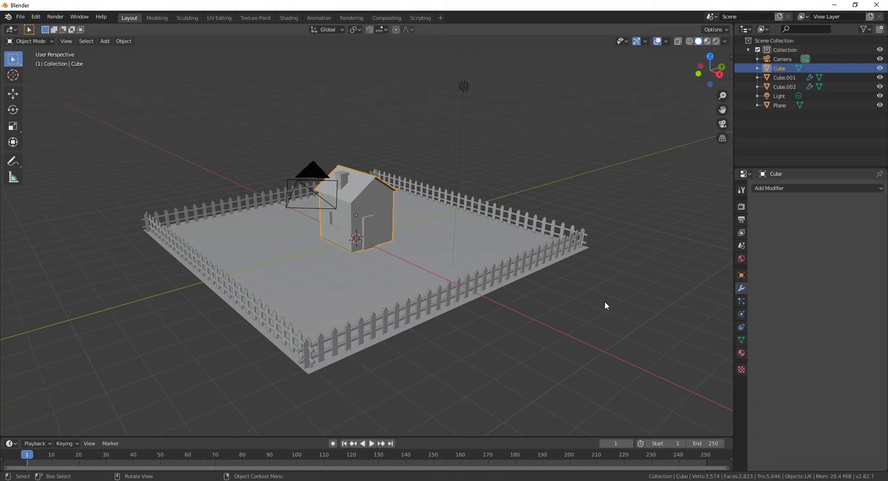
{"action": "scroll", "coordinate": [608, 212], "scroll_direction": "up", "scroll_amount": 3}
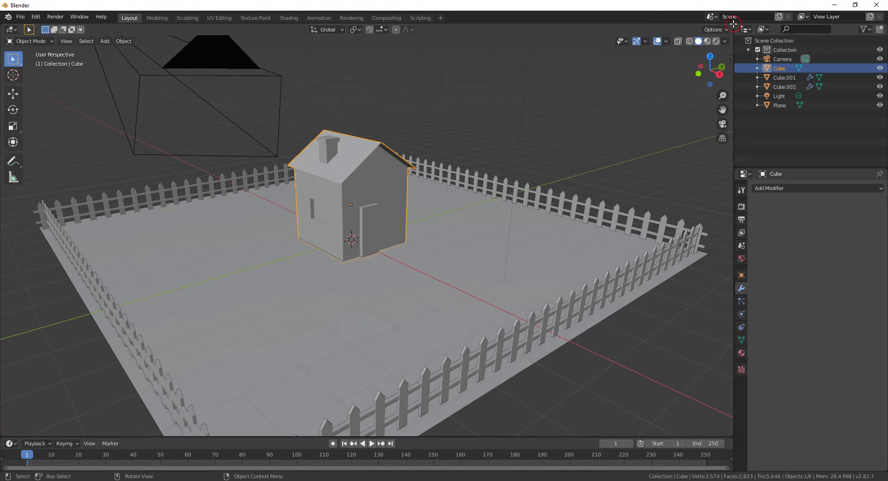
{"action": "left_click_drag", "start_coordinate": [733, 23], "coordinate": [416, 76]}
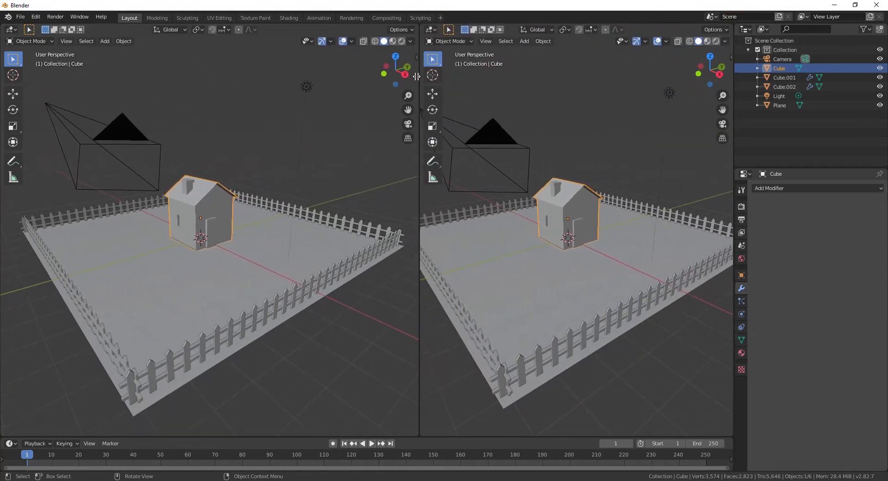
{"action": "left_click", "coordinate": [429, 30]}
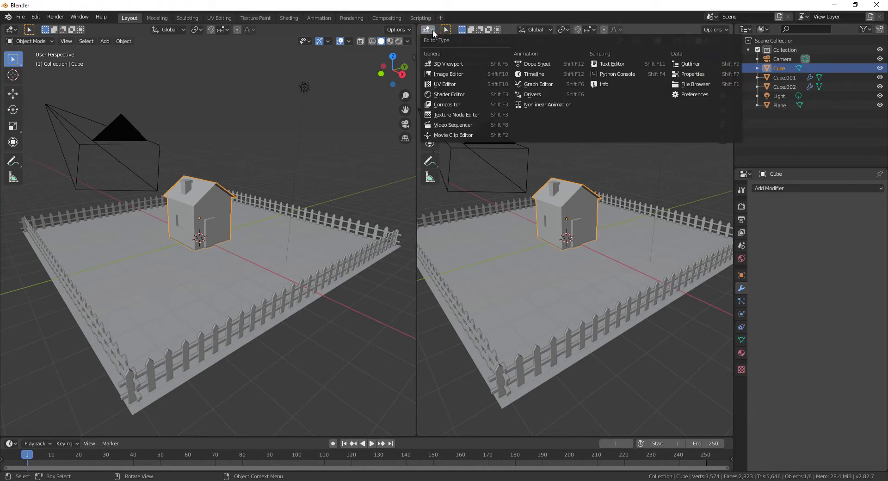
{"action": "left_click", "coordinate": [433, 32]}
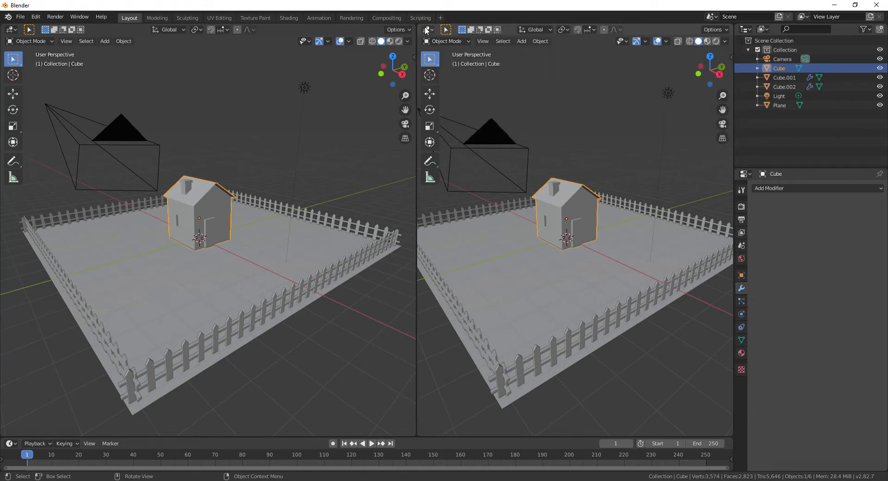
{"action": "left_click", "coordinate": [426, 30]}
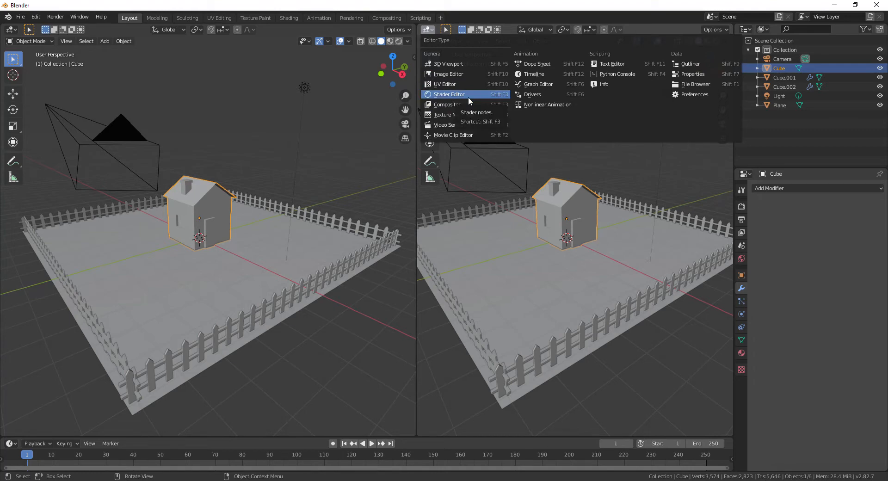
{"action": "left_click", "coordinate": [468, 96]}
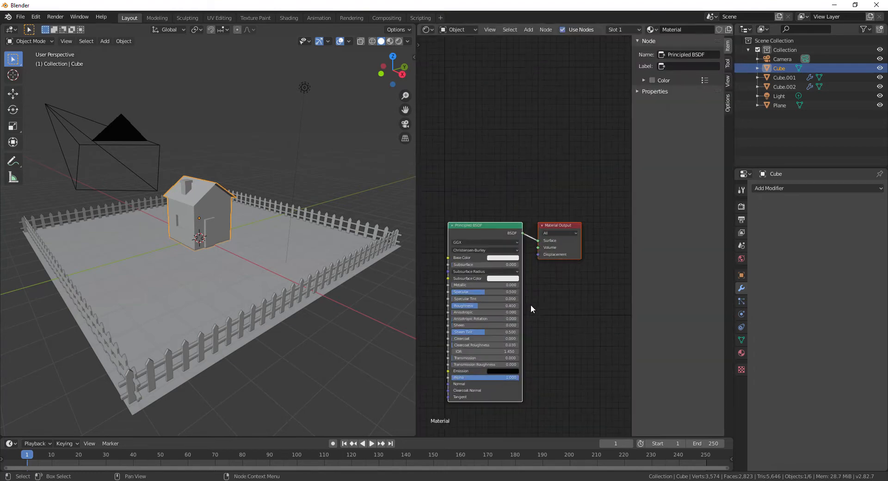
Step: Bring up the house's material properties and review its Principled BSDF settings alongside the node graph
{"action": "scroll", "coordinate": [586, 317], "scroll_direction": "down", "scroll_amount": 1}
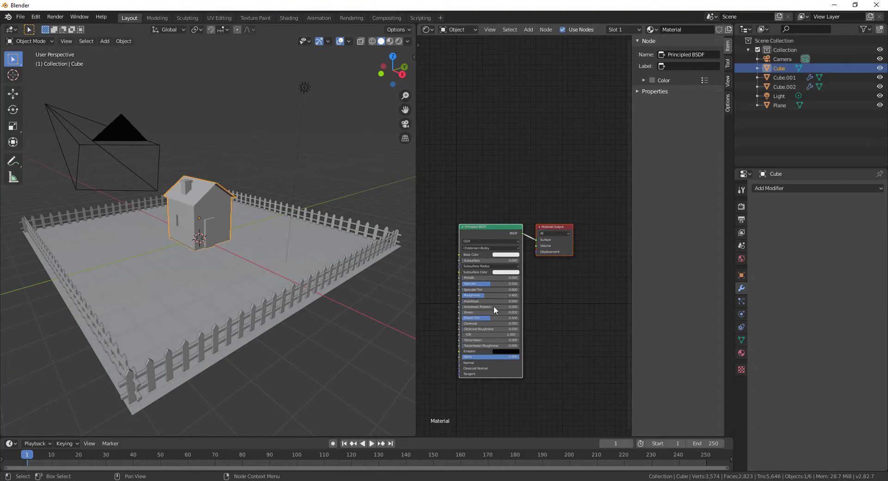
{"action": "scroll", "coordinate": [555, 284], "scroll_direction": "up", "scroll_amount": 2}
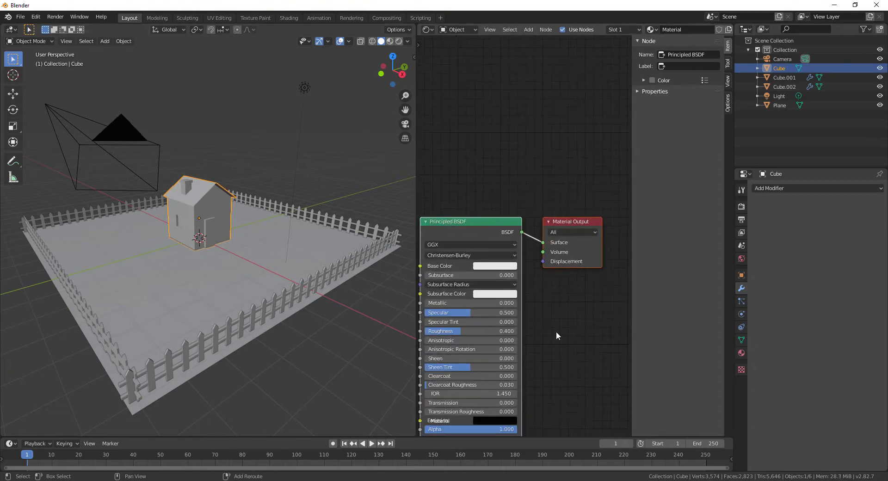
{"action": "middle_click_drag", "start_coordinate": [556, 331], "coordinate": [571, 211]}
{"action": "left_click", "coordinate": [741, 353]}
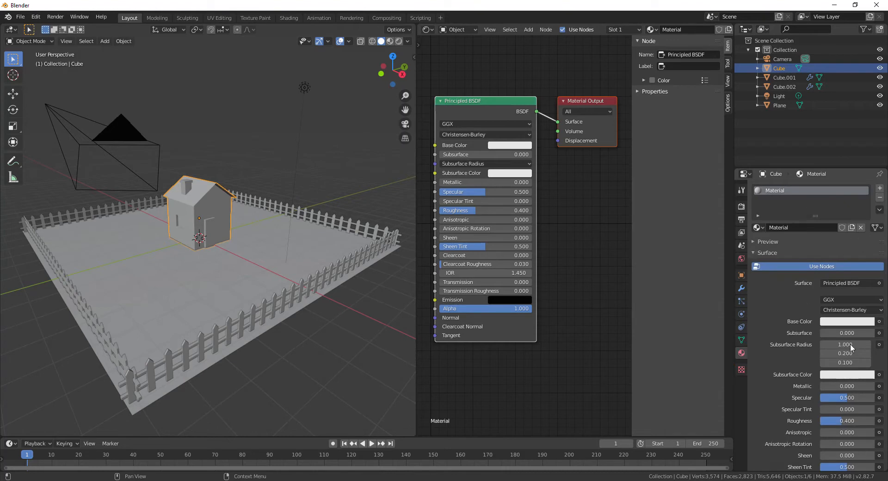
{"action": "scroll", "coordinate": [853, 326], "scroll_direction": "down", "scroll_amount": 10}
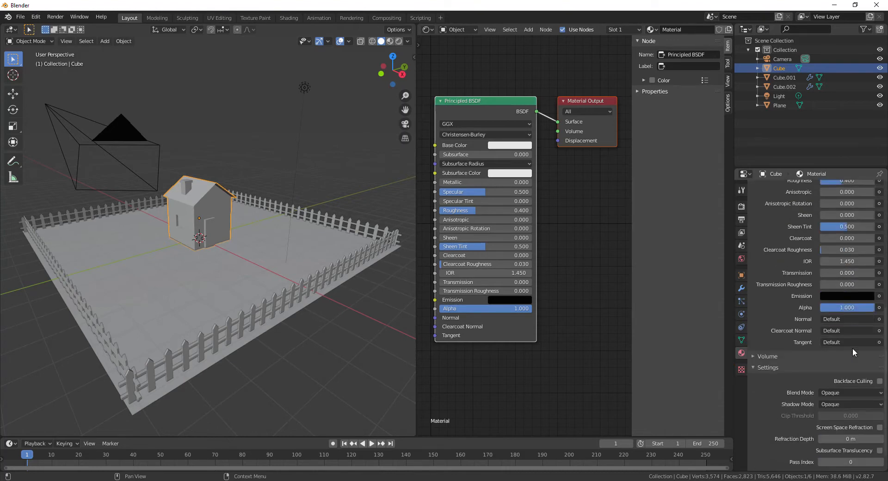
{"action": "scroll", "coordinate": [852, 348], "scroll_direction": "up", "scroll_amount": 10}
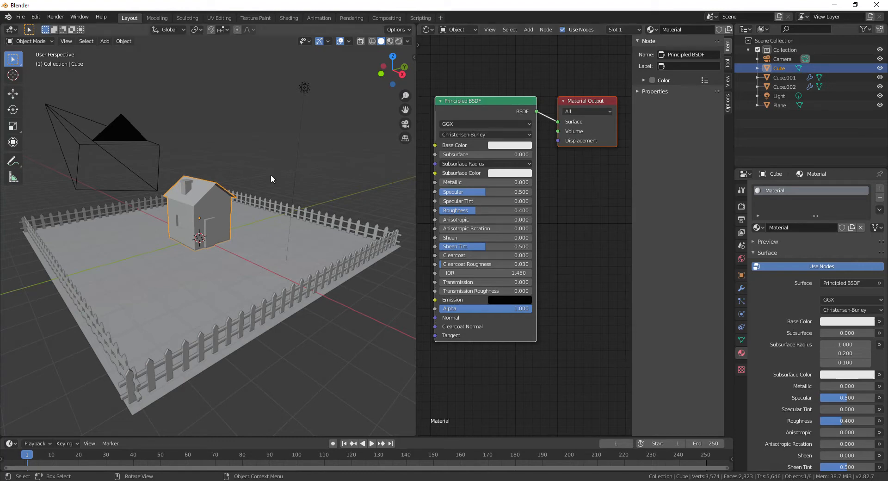
Step: Select the ground plane inside the fence and assign it a new material
{"action": "middle_click_drag", "start_coordinate": [271, 174], "coordinate": [161, 189]}
{"action": "scroll", "coordinate": [220, 191], "scroll_direction": "up", "scroll_amount": 4}
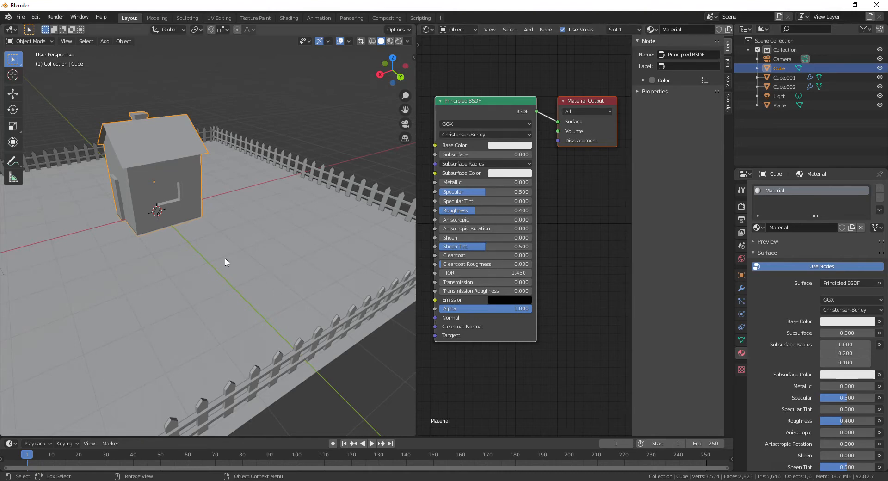
{"action": "middle_click_drag", "start_coordinate": [226, 260], "coordinate": [243, 244]}
{"action": "scroll", "coordinate": [212, 254], "scroll_direction": "up", "scroll_amount": 4}
{"action": "scroll", "coordinate": [213, 254], "scroll_direction": "down", "scroll_amount": 6}
{"action": "left_click", "coordinate": [245, 243]}
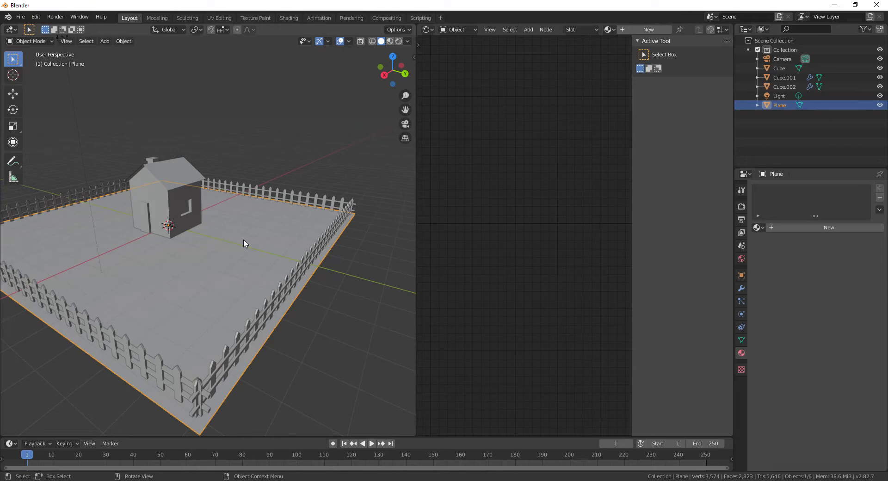
{"action": "scroll", "coordinate": [245, 244], "scroll_direction": "up", "scroll_amount": 4}
{"action": "scroll", "coordinate": [245, 244], "scroll_direction": "down", "scroll_amount": 4}
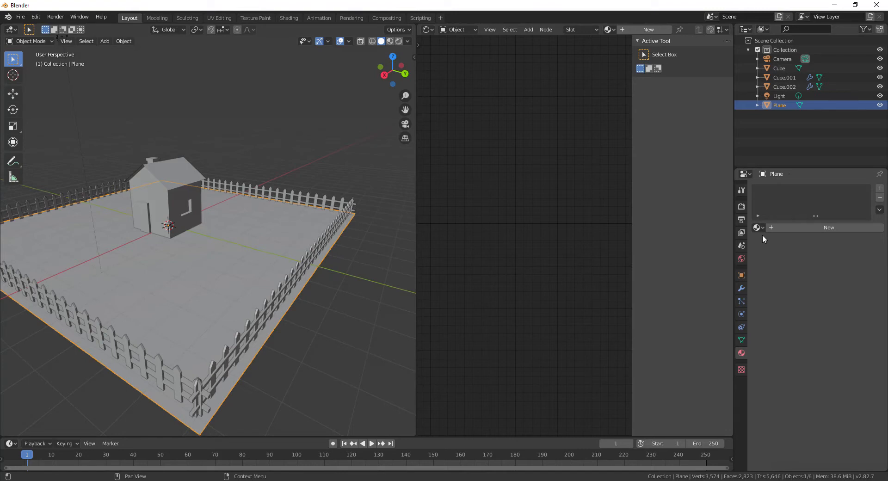
{"action": "left_click", "coordinate": [810, 227]}
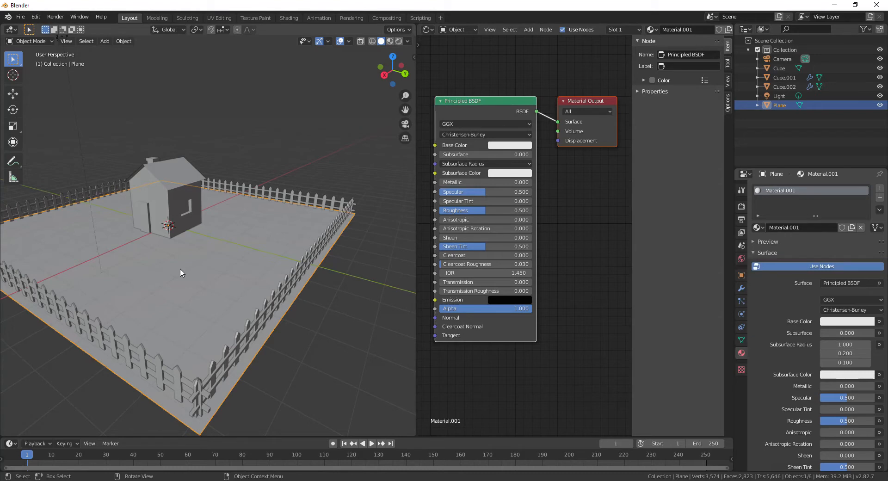
{"action": "key", "text": "ctrl+z"}
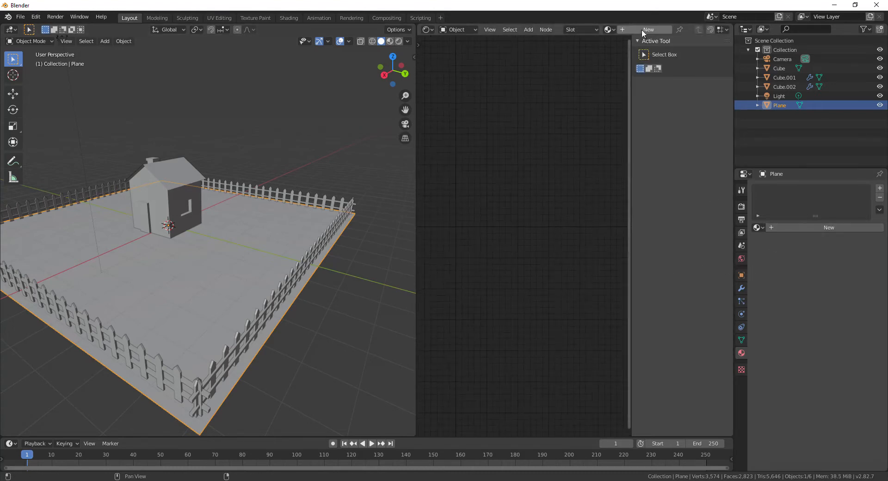
{"action": "left_click", "coordinate": [642, 29]}
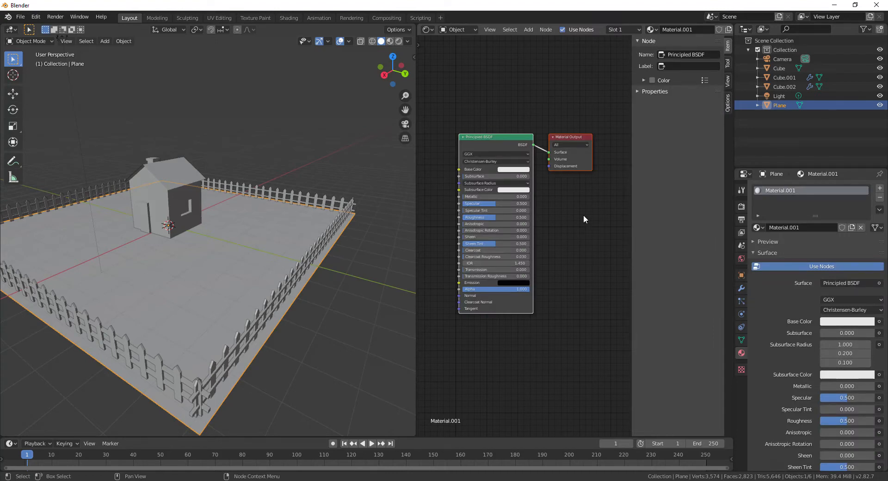
Step: Set the ground material's base color to light green and rename the material as Трава
{"action": "left_click", "coordinate": [846, 321]}
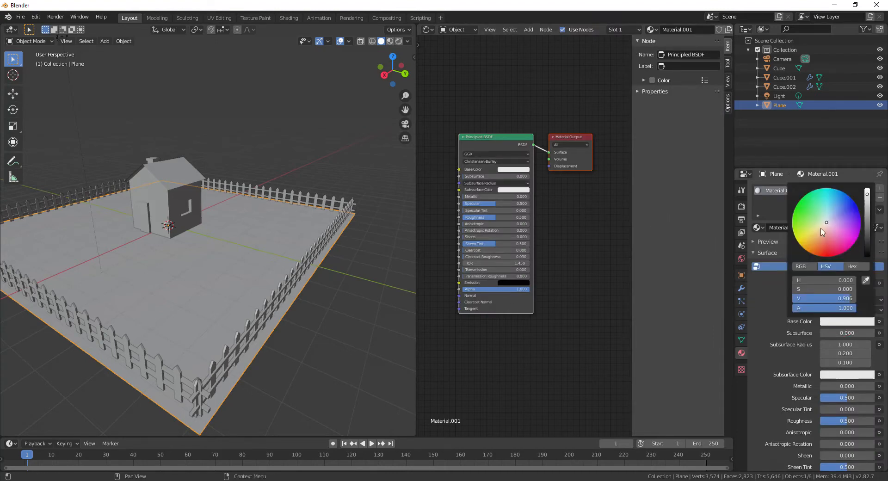
{"action": "left_click", "coordinate": [810, 210]}
{"action": "left_click", "coordinate": [810, 217]}
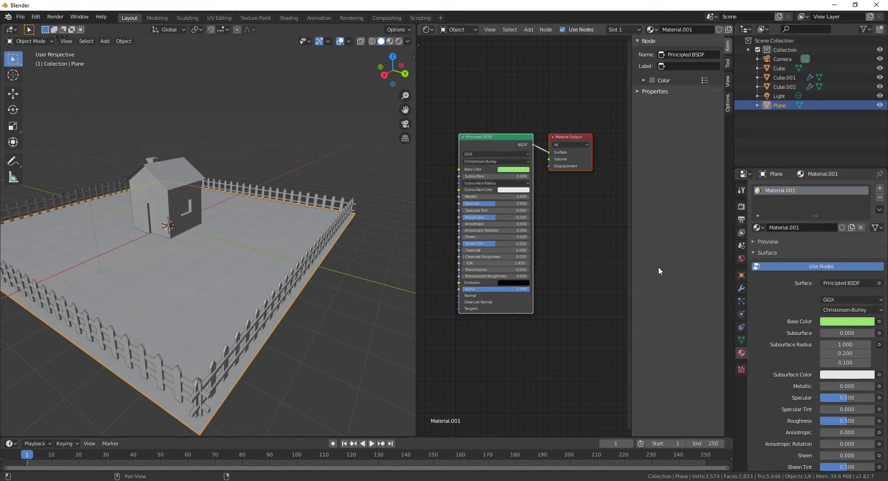
{"action": "left_click", "coordinate": [803, 227]}
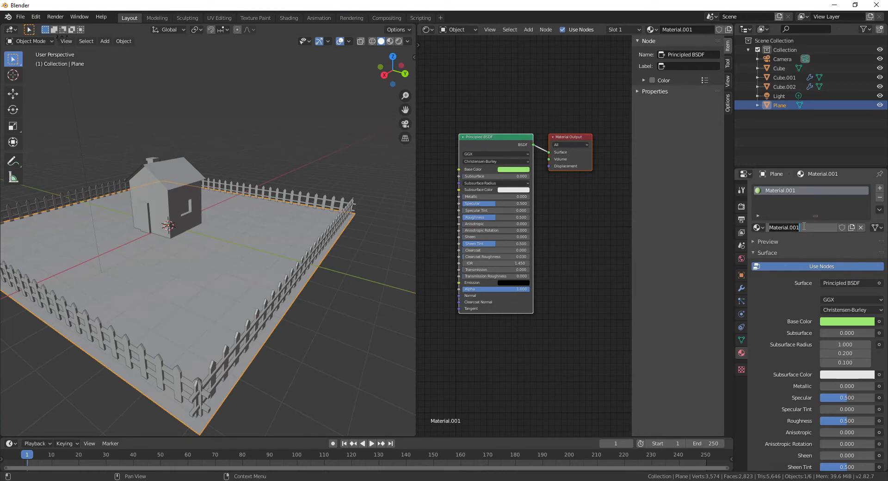
{"action": "type", "text": "Трава"}
{"action": "key", "text": "Return"}
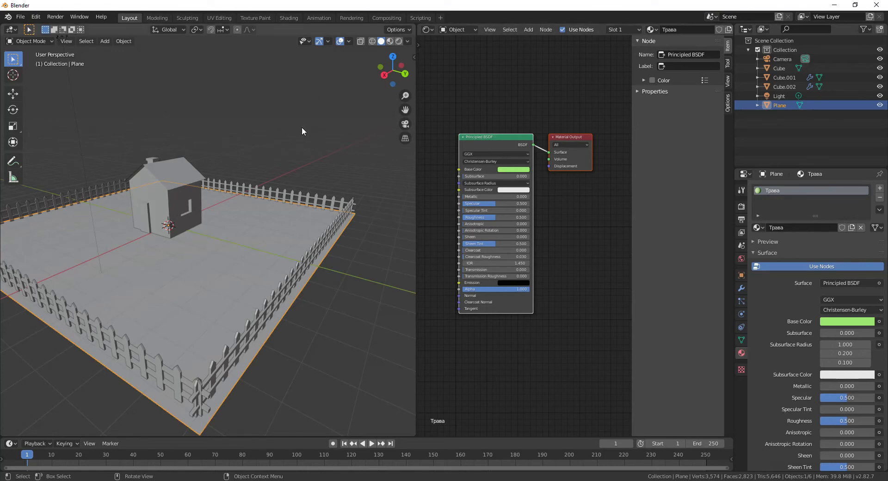
Step: Preview the green ground in Material Preview shading and switch the 3D viewport to Rendered shading
{"action": "middle_click_drag", "start_coordinate": [315, 216], "coordinate": [332, 213]}
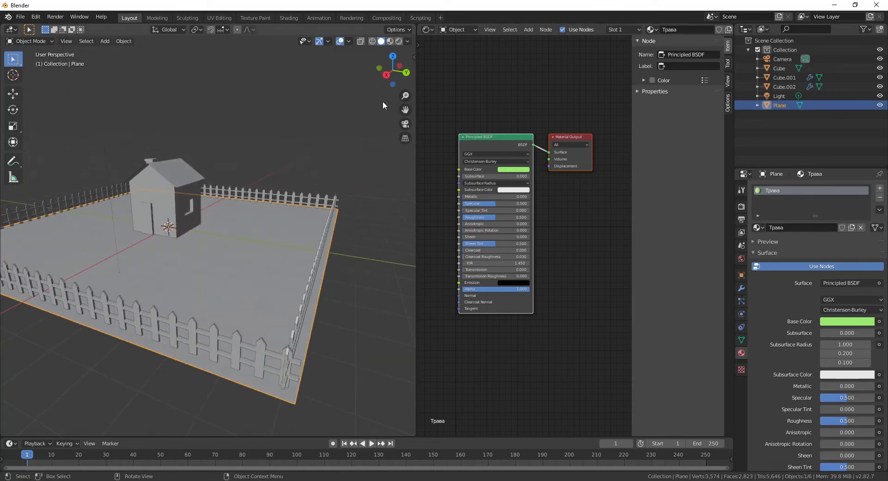
{"action": "left_click", "coordinate": [390, 41]}
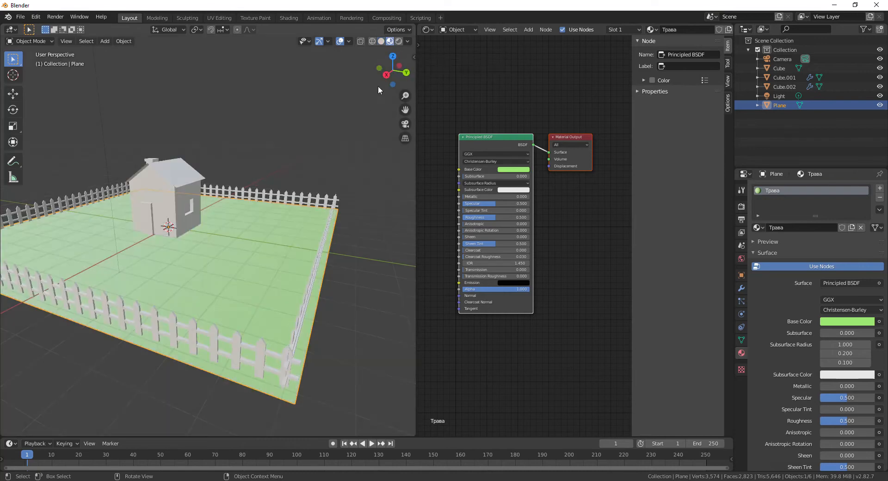
{"action": "middle_click_drag", "start_coordinate": [373, 185], "coordinate": [231, 141]}
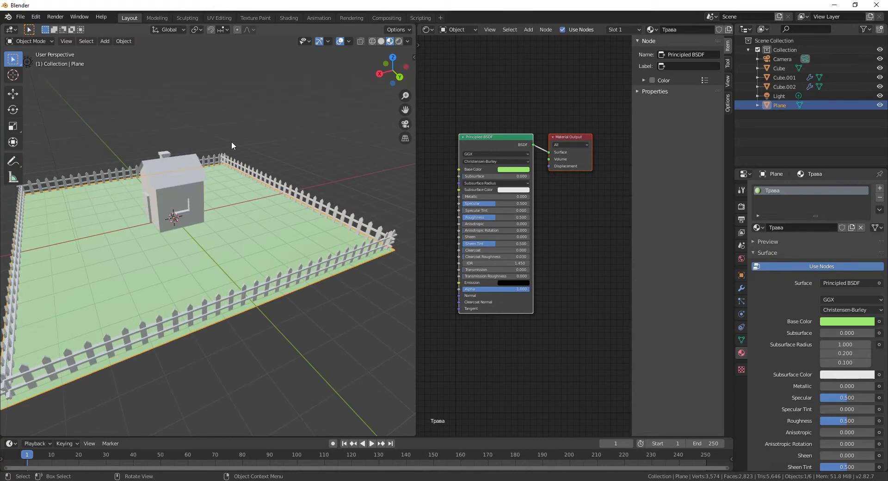
{"action": "left_click", "coordinate": [399, 40]}
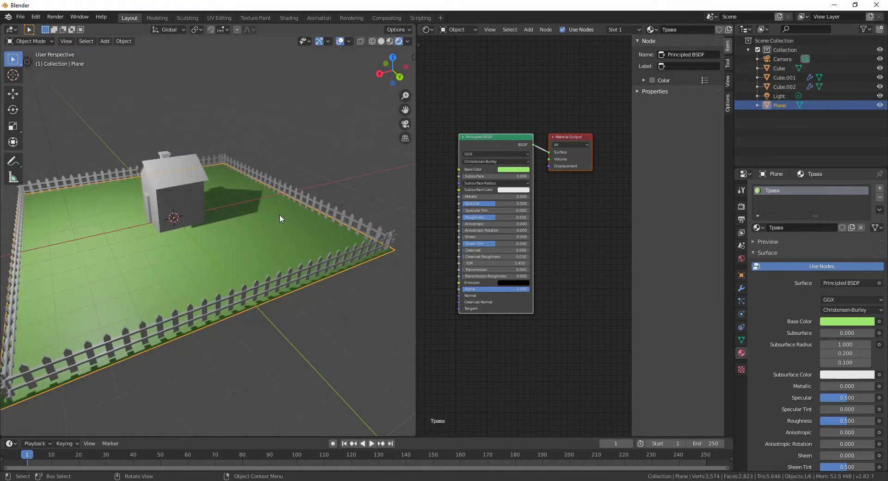
Step: Examine the rendered house, lawn and fences from several angles and compare Rendered shading with Material Preview
{"action": "middle_click_drag", "start_coordinate": [281, 218], "coordinate": [305, 258]}
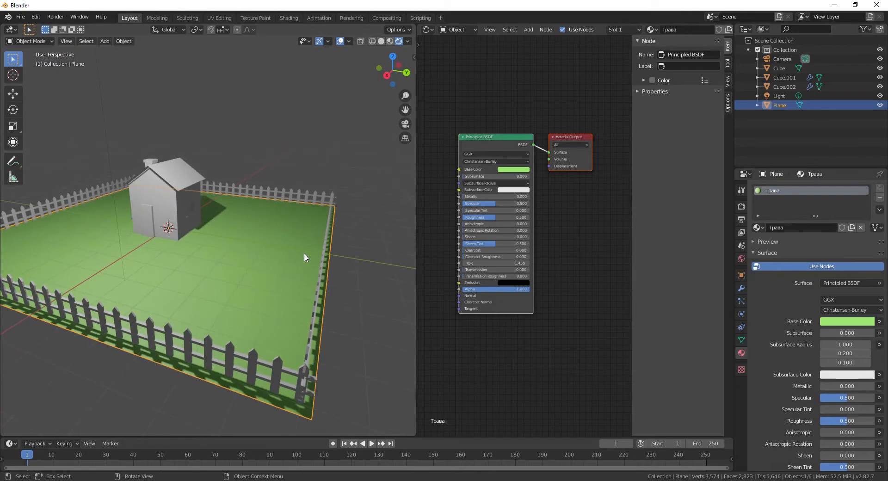
{"action": "scroll", "coordinate": [278, 189], "scroll_direction": "up", "scroll_amount": 4}
{"action": "scroll", "coordinate": [277, 184], "scroll_direction": "down", "scroll_amount": 6}
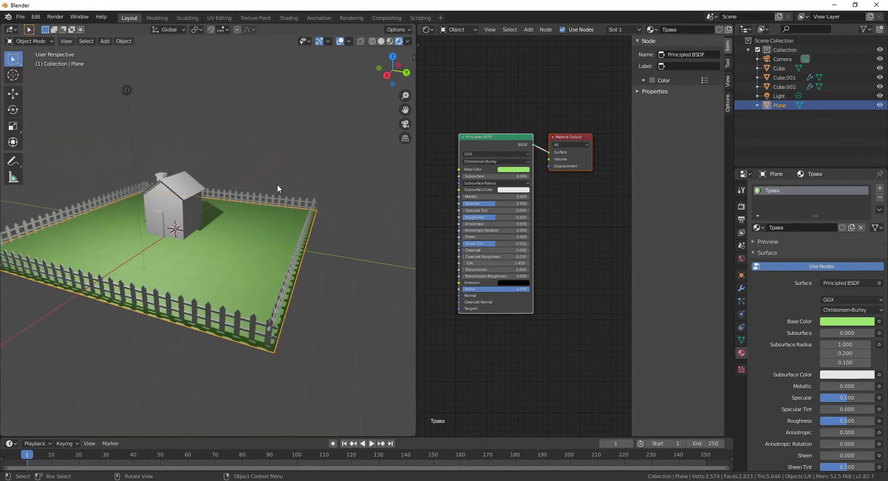
{"action": "scroll", "coordinate": [258, 181], "scroll_direction": "up", "scroll_amount": 2}
{"action": "mouse_move", "coordinate": [258, 181]}
{"action": "middle_mouse_down"}
{"action": "mouse_move", "coordinate": [185, 162]}
{"action": "mouse_move", "coordinate": [127, 169]}
{"action": "mouse_move", "coordinate": [261, 184]}
{"action": "mouse_move", "coordinate": [272, 174]}
{"action": "middle_mouse_up"}
{"action": "scroll", "coordinate": [271, 170], "scroll_direction": "up", "scroll_amount": 5}
{"action": "scroll", "coordinate": [271, 170], "scroll_direction": "down", "scroll_amount": 3}
{"action": "middle_click_drag", "start_coordinate": [278, 213], "coordinate": [294, 217]}
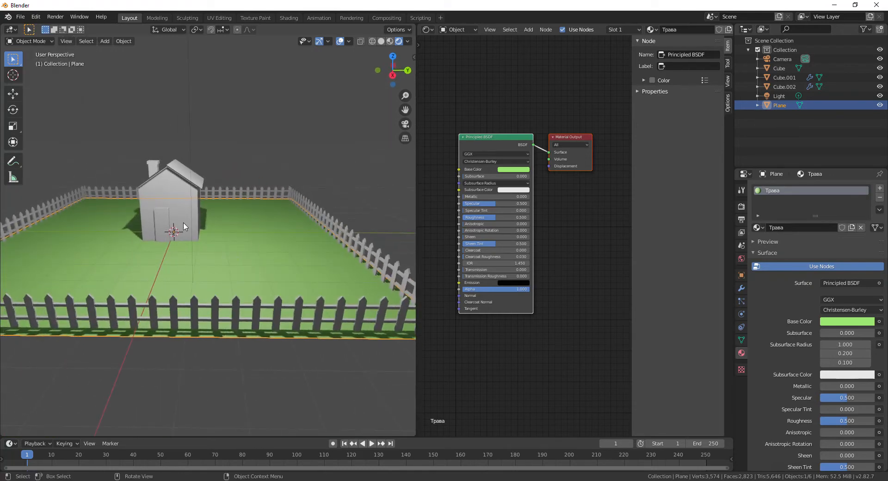
{"action": "scroll", "coordinate": [292, 280], "scroll_direction": "up", "scroll_amount": 1}
{"action": "mouse_move", "coordinate": [293, 280]}
{"action": "middle_mouse_down"}
{"action": "mouse_move", "coordinate": [311, 275]}
{"action": "mouse_move", "coordinate": [302, 285]}
{"action": "middle_mouse_up"}
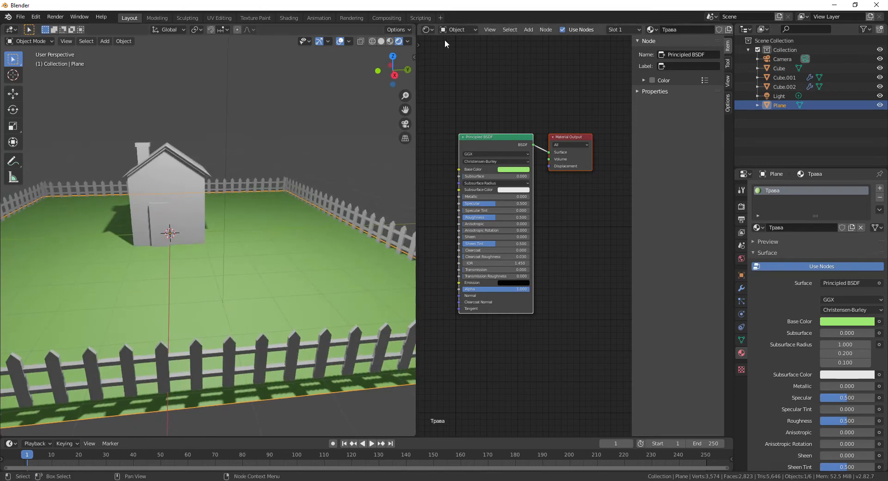
{"action": "left_click", "coordinate": [390, 41]}
{"action": "left_click", "coordinate": [399, 41]}
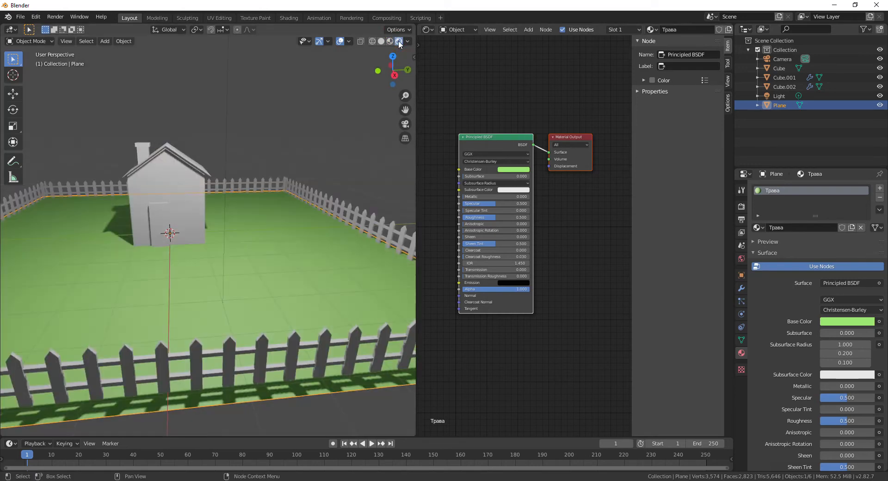
{"action": "scroll", "coordinate": [266, 214], "scroll_direction": "down", "scroll_amount": 1}
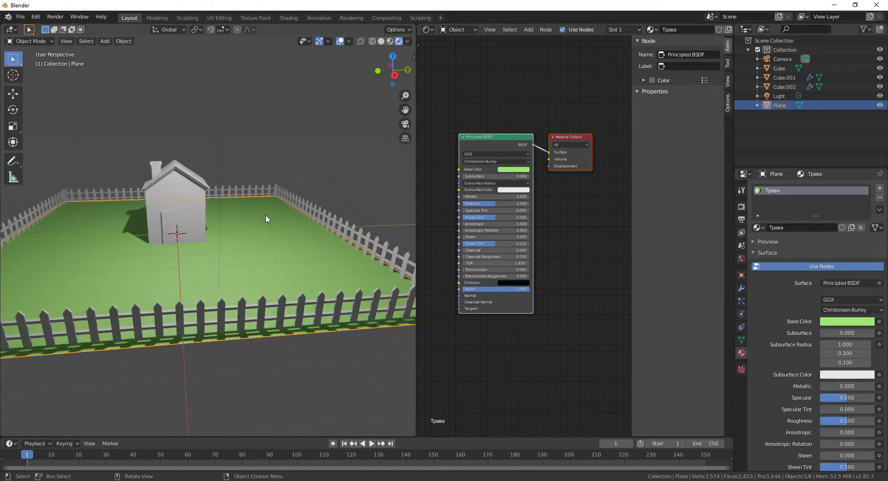
Step: Select the light above the house and examine its placement relative to the fenced yard
{"action": "scroll", "coordinate": [266, 214], "scroll_direction": "down", "scroll_amount": 3}
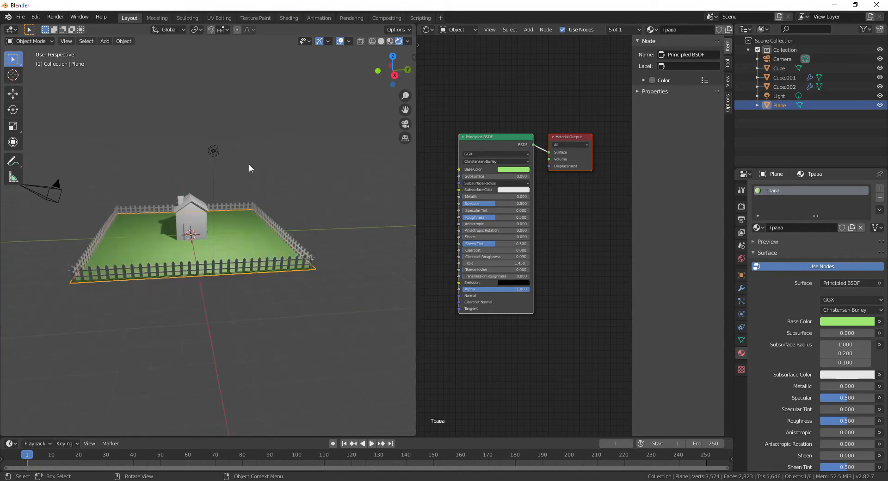
{"action": "left_click", "coordinate": [217, 150]}
{"action": "scroll", "coordinate": [167, 207], "scroll_direction": "up", "scroll_amount": 3}
{"action": "scroll", "coordinate": [167, 207], "scroll_direction": "down", "scroll_amount": 4}
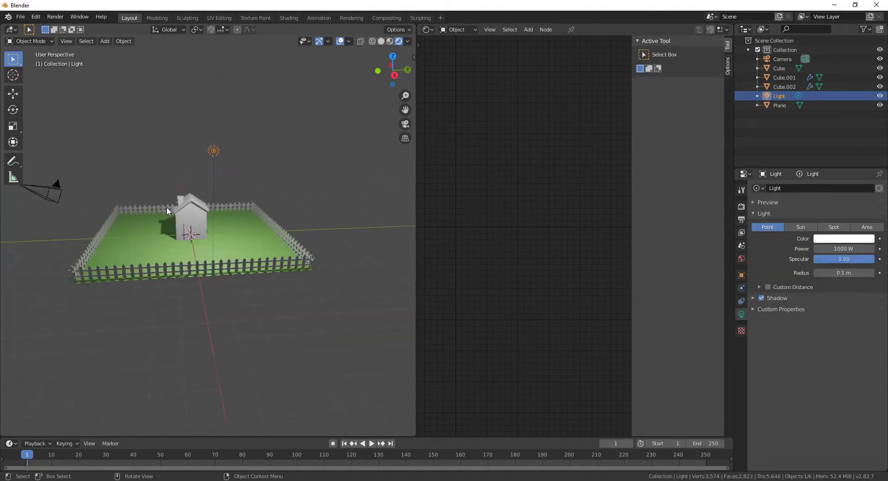
{"action": "middle_click_drag", "start_coordinate": [251, 289], "coordinate": [280, 288], "text": "shift"}
{"action": "scroll", "coordinate": [257, 162], "scroll_direction": "up", "scroll_amount": 5}
{"action": "scroll", "coordinate": [258, 163], "scroll_direction": "down", "scroll_amount": 2}
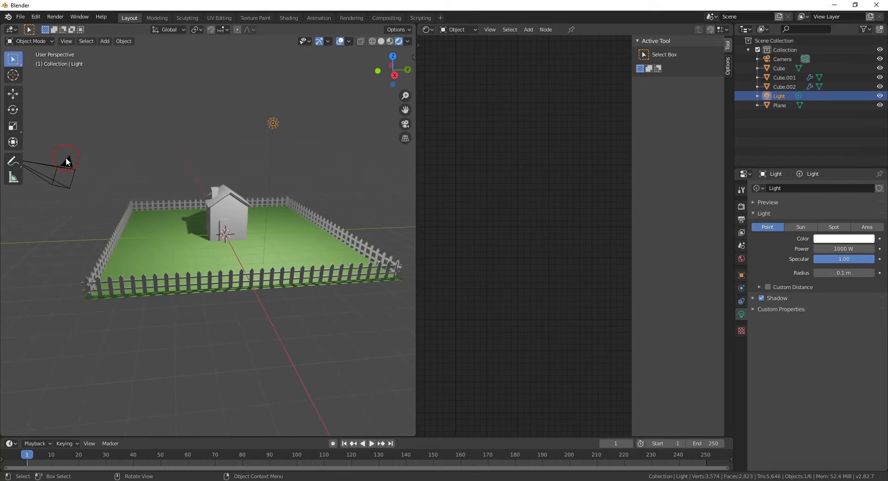
Step: Select the camera and align it to the current front view of the house and lawn
{"action": "left_click", "coordinate": [67, 161]}
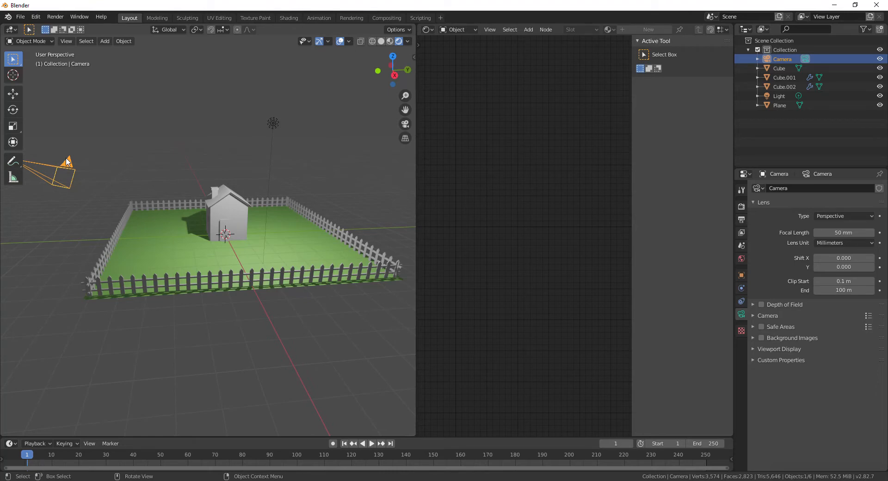
{"action": "scroll", "coordinate": [342, 134], "scroll_direction": "up", "scroll_amount": 2}
{"action": "scroll", "coordinate": [342, 132], "scroll_direction": "down", "scroll_amount": 2}
{"action": "scroll", "coordinate": [336, 166], "scroll_direction": "up", "scroll_amount": 1}
{"action": "scroll", "coordinate": [306, 178], "scroll_direction": "up", "scroll_amount": 2}
{"action": "scroll", "coordinate": [306, 178], "scroll_direction": "down", "scroll_amount": 1}
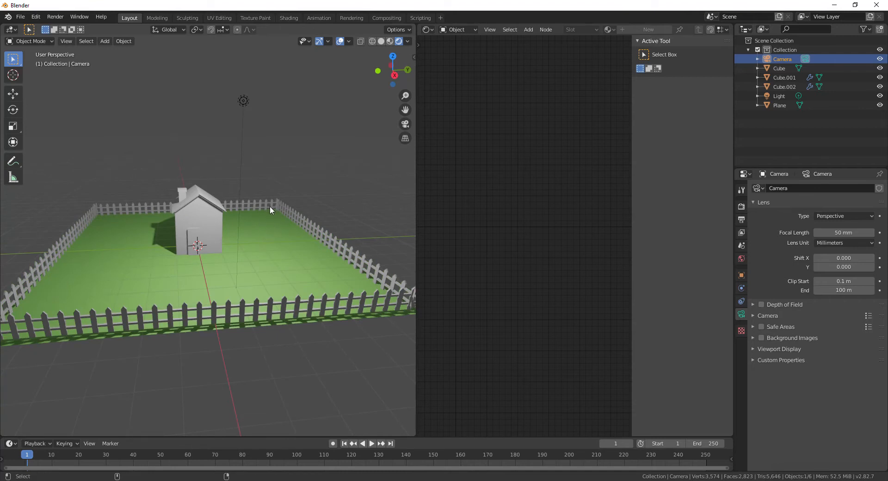
{"action": "key", "text": "ctrl+alt+0"}
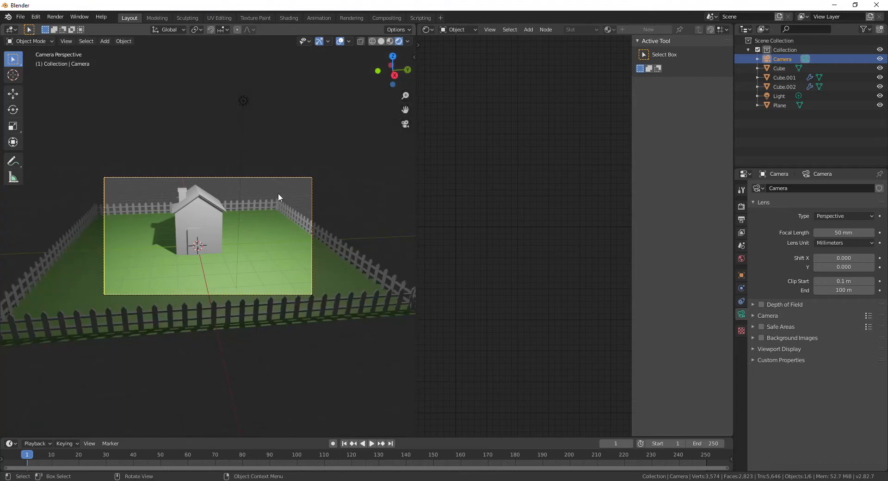
Step: Enable Lock Camera to View and reframe the camera on the house from a lower, angled viewpoint
{"action": "key", "text": "n"}
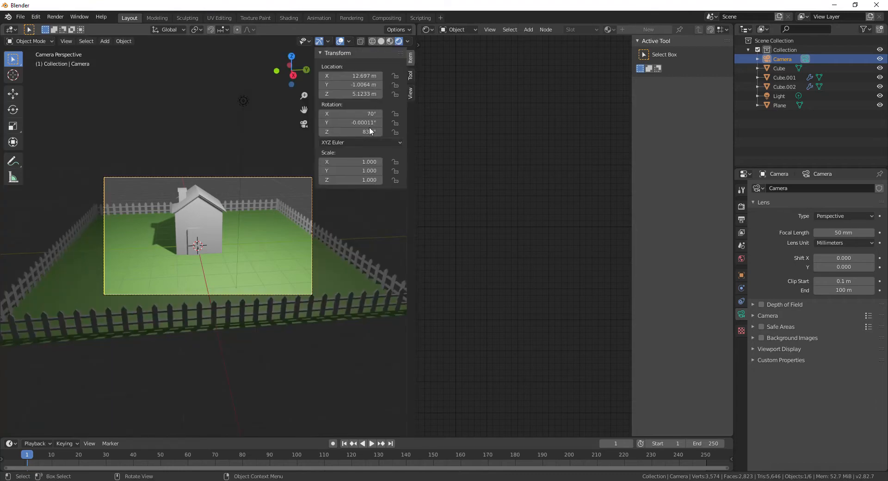
{"action": "left_click", "coordinate": [410, 93]}
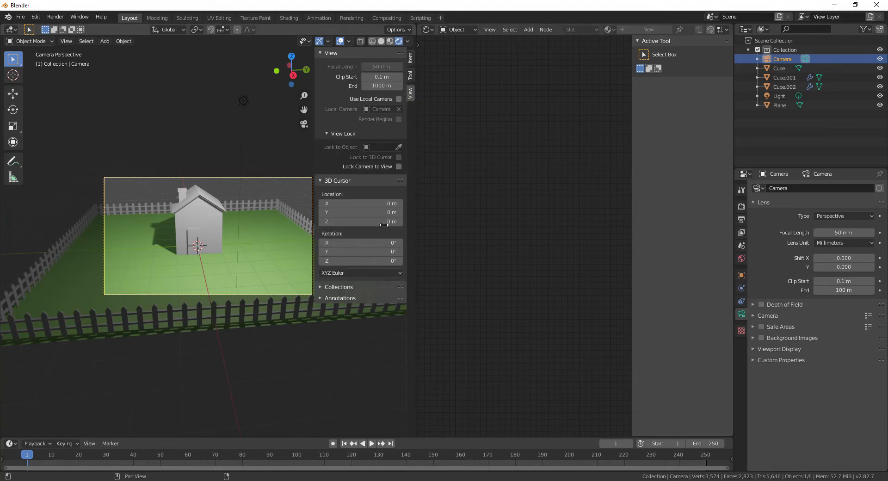
{"action": "left_click", "coordinate": [398, 167]}
{"action": "middle_click_drag", "start_coordinate": [246, 318], "coordinate": [265, 302]}
{"action": "scroll", "coordinate": [251, 255], "scroll_direction": "up", "scroll_amount": 3}
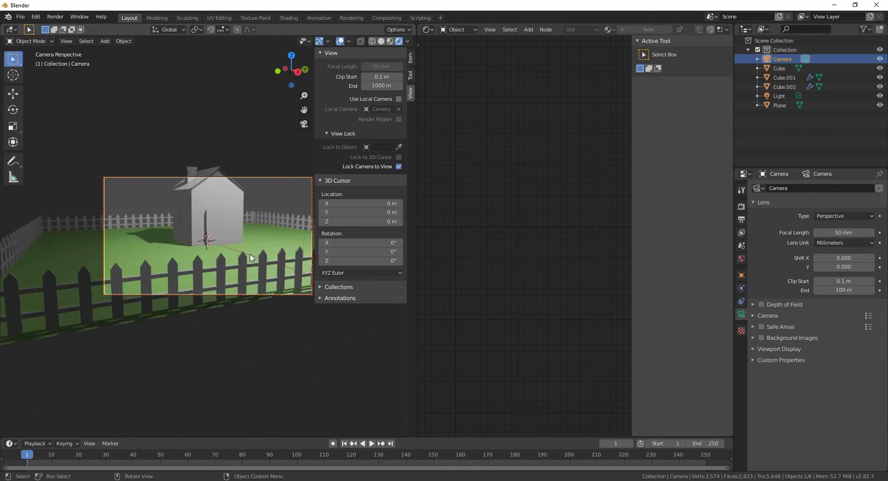
{"action": "middle_click_drag", "start_coordinate": [251, 257], "coordinate": [226, 275]}
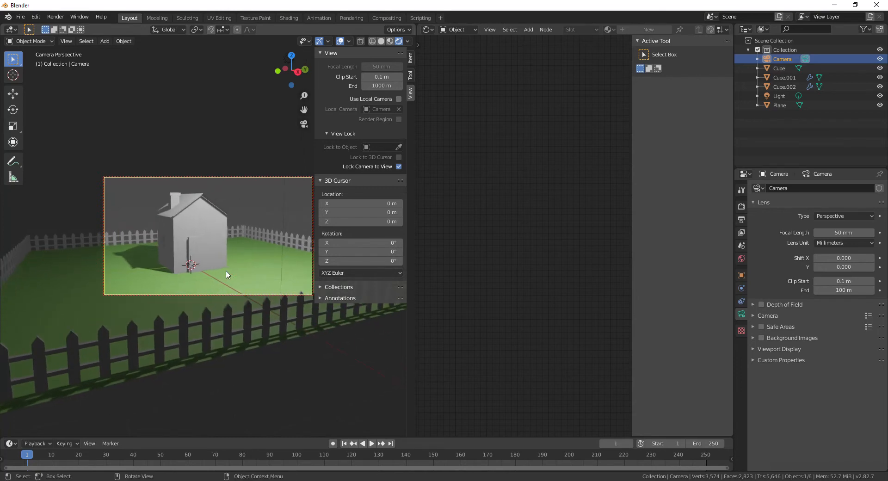
{"action": "scroll", "coordinate": [226, 274], "scroll_direction": "down", "scroll_amount": 2}
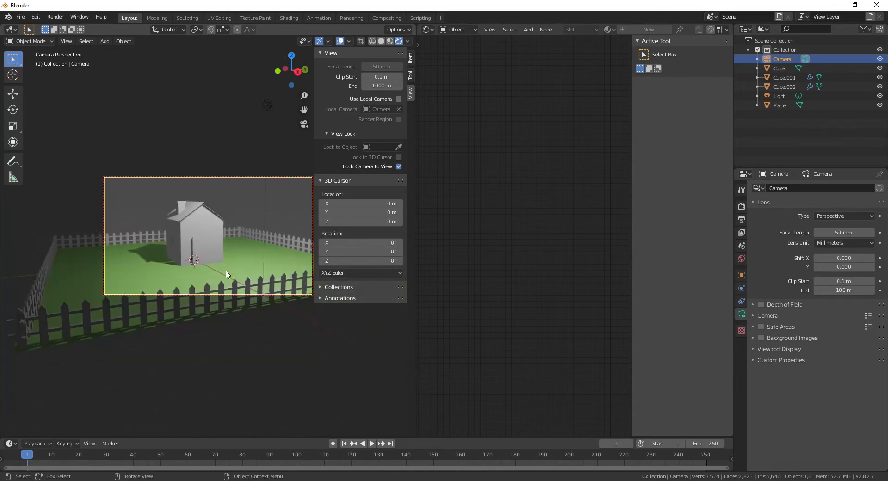
Step: Reselect the camera, disable Lock Camera to View and hide the viewport sidebar
{"action": "left_click", "coordinate": [226, 274]}
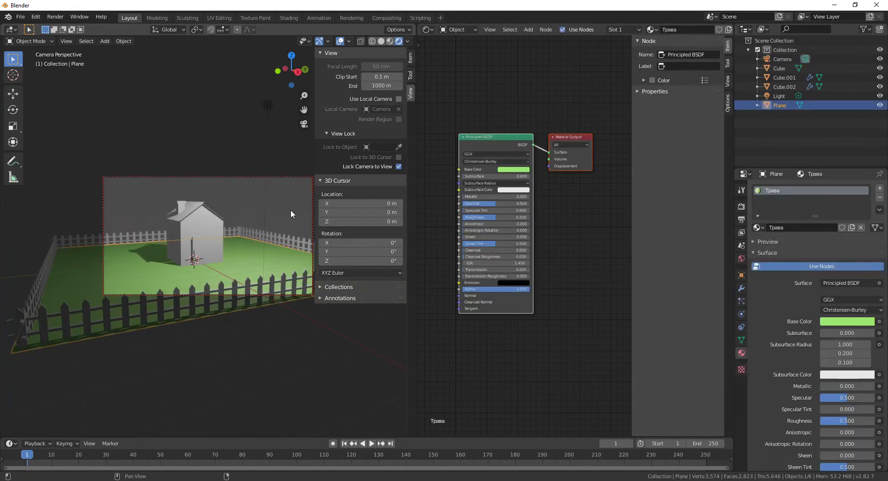
{"action": "left_click", "coordinate": [288, 177]}
{"action": "left_click", "coordinate": [397, 165]}
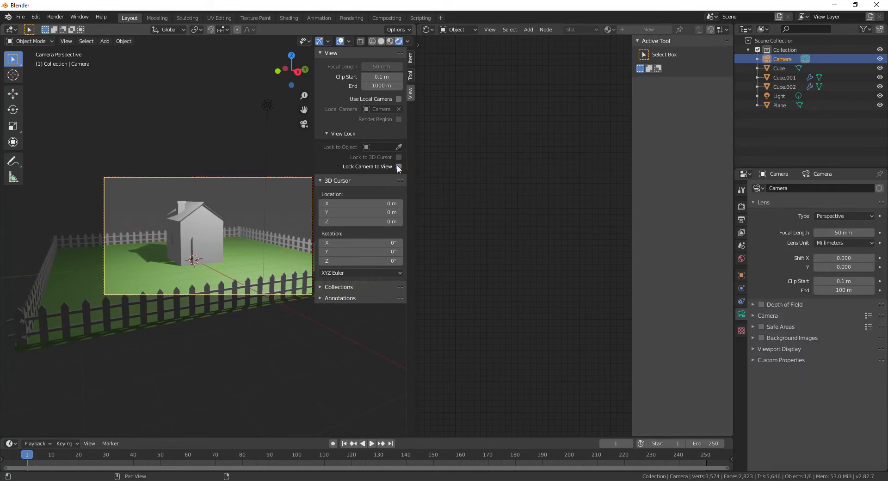
{"action": "key", "text": "n"}
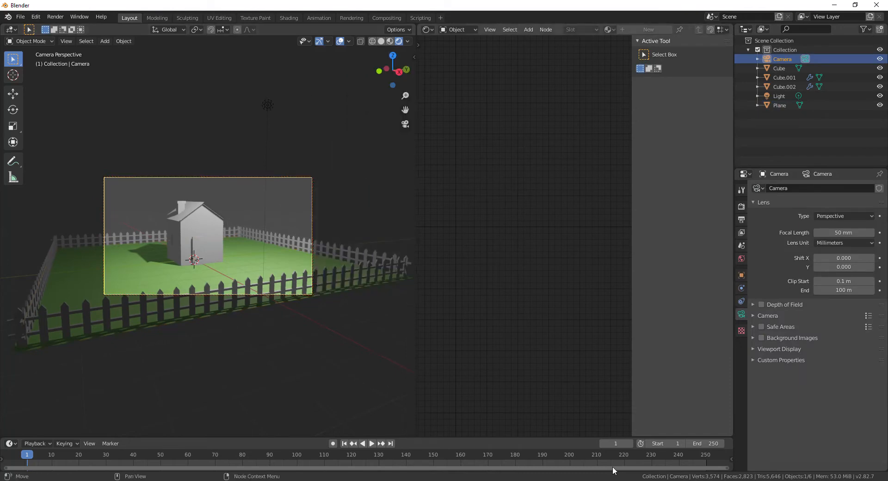
Step: Expand the 3D viewport over the Shader Editor area and enlarge the camera frame within it
{"action": "left_click_drag", "start_coordinate": [415, 25], "coordinate": [488, 55]}
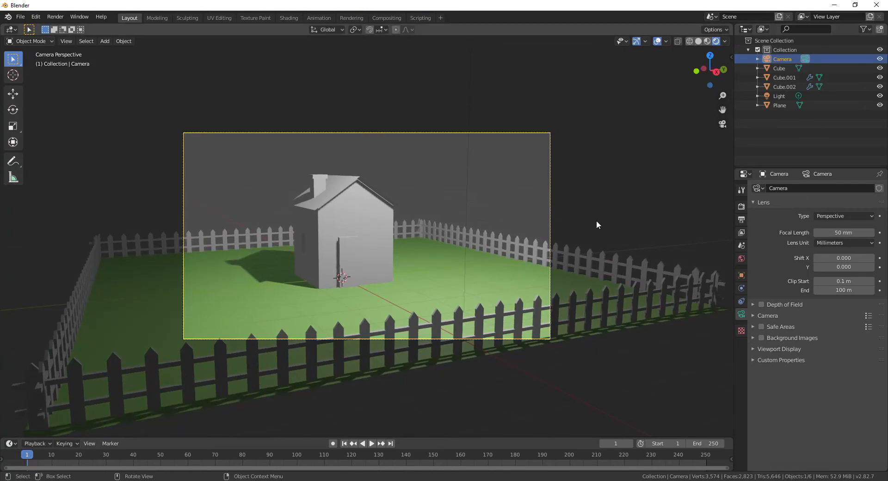
{"action": "key", "text": "Home"}
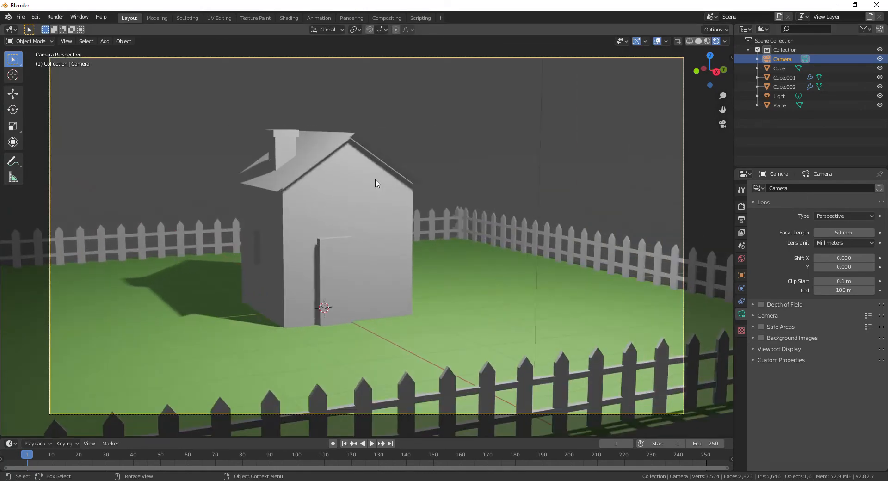
{"action": "scroll", "coordinate": [375, 184], "scroll_direction": "down", "scroll_amount": 1}
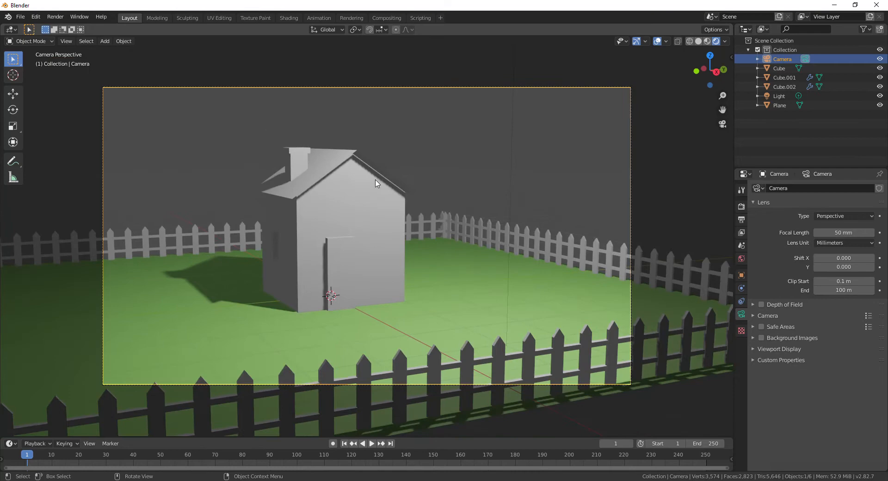
Step: Darken the base color of the ground plane's Трава material to a medium green
{"action": "left_click", "coordinate": [502, 277]}
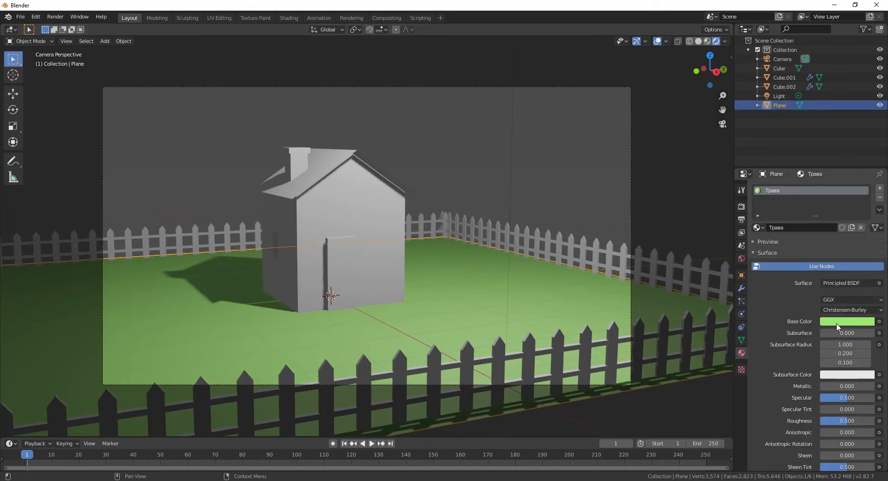
{"action": "left_click", "coordinate": [838, 321]}
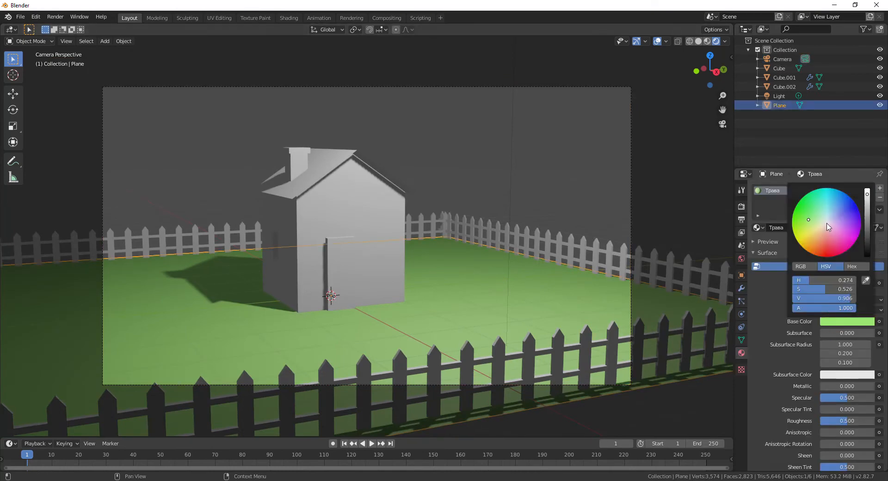
{"action": "left_click", "coordinate": [866, 202]}
{"action": "left_click_drag", "start_coordinate": [866, 202], "coordinate": [867, 211]}
{"action": "left_click", "coordinate": [676, 207]}
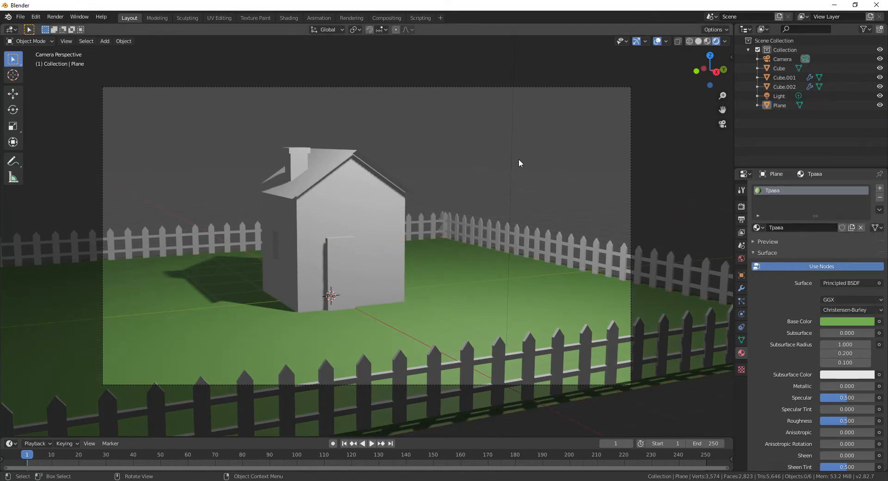
Step: Assign a new material to the side fences and rename it Дерево
{"action": "left_click", "coordinate": [535, 238]}
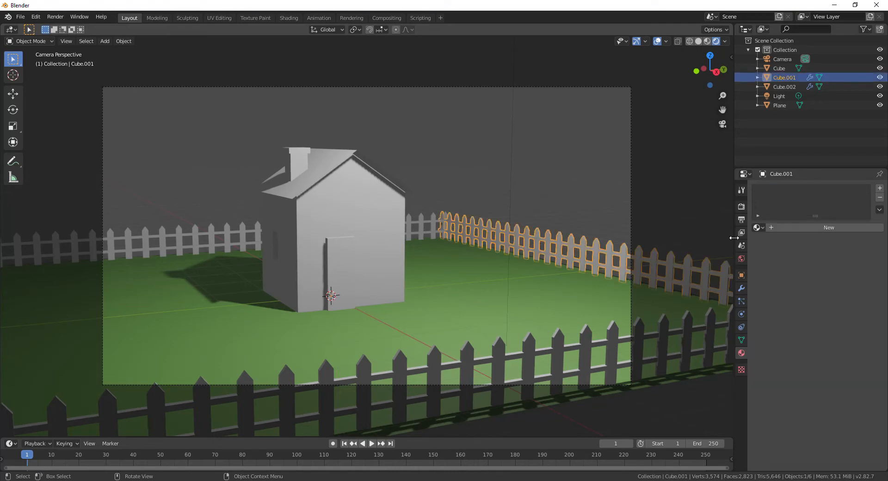
{"action": "left_click", "coordinate": [826, 227]}
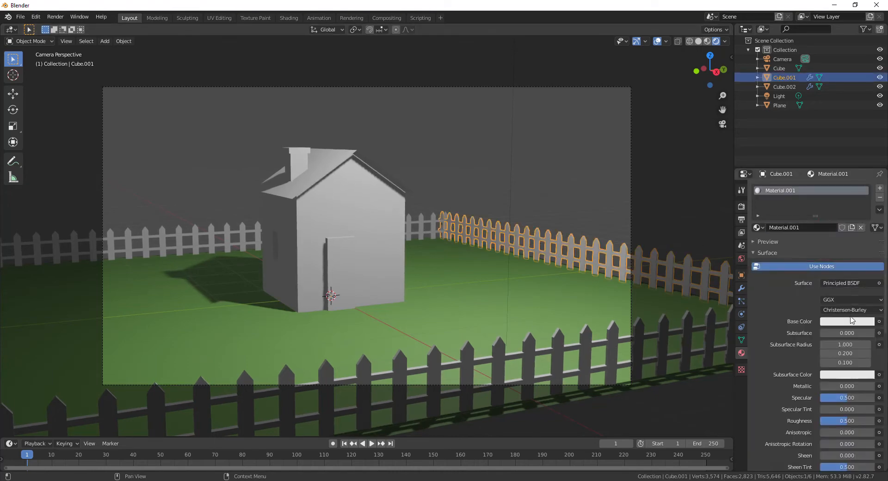
{"action": "double_click", "coordinate": [809, 228]}
{"action": "type", "text": "Д"}
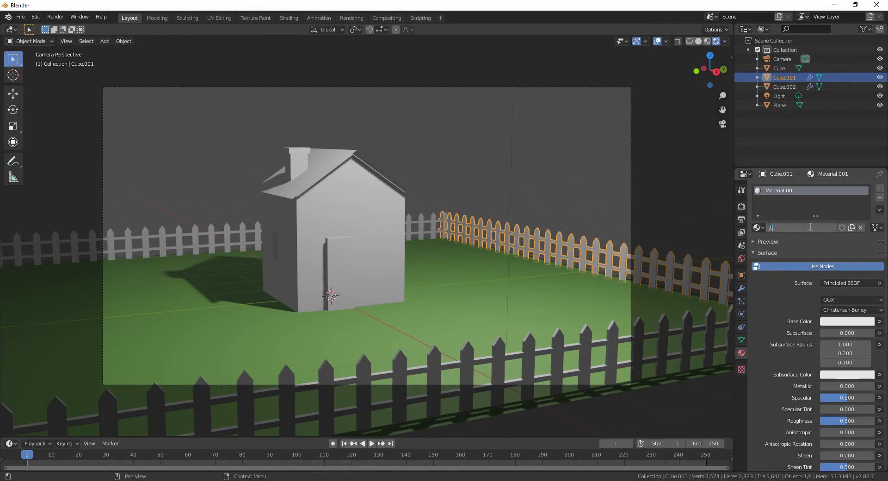
{"action": "type", "text": "ррево"}
{"action": "key", "text": "Return"}
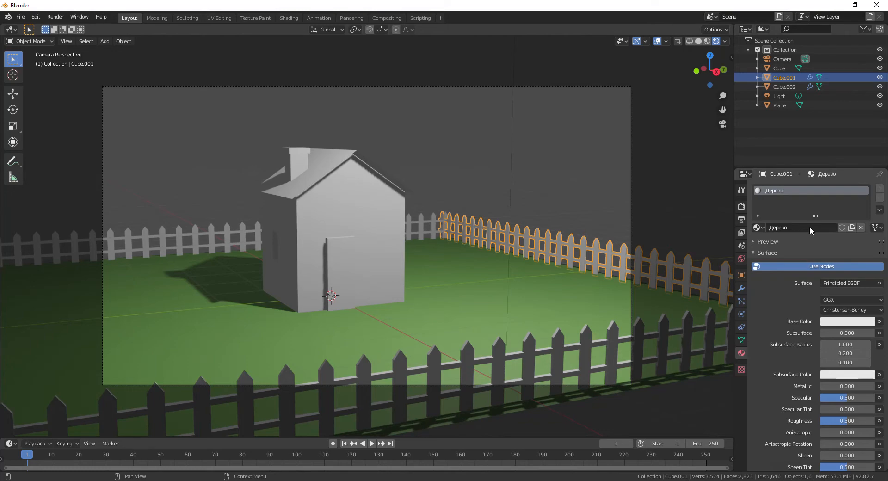
Step: Set the side fences' base color to dark red with hue 0.012, saturation 0.735 and value 0.607
{"action": "left_click", "coordinate": [839, 322]}
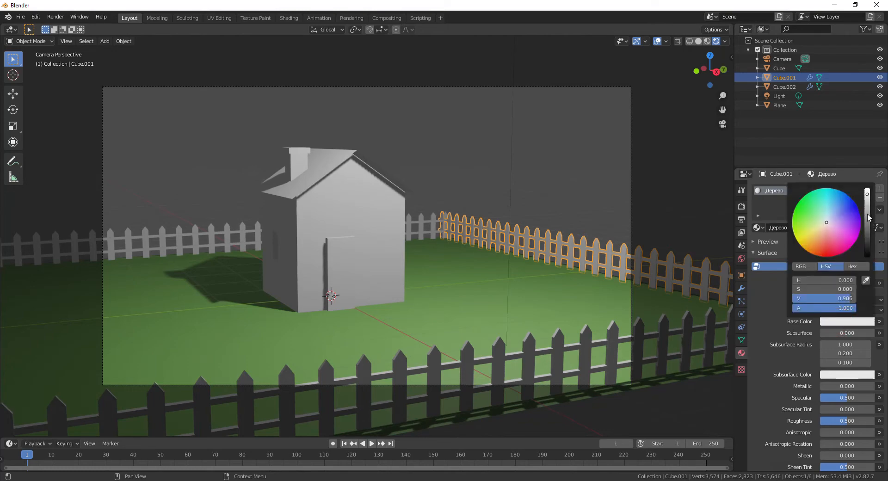
{"action": "left_click", "coordinate": [867, 228]}
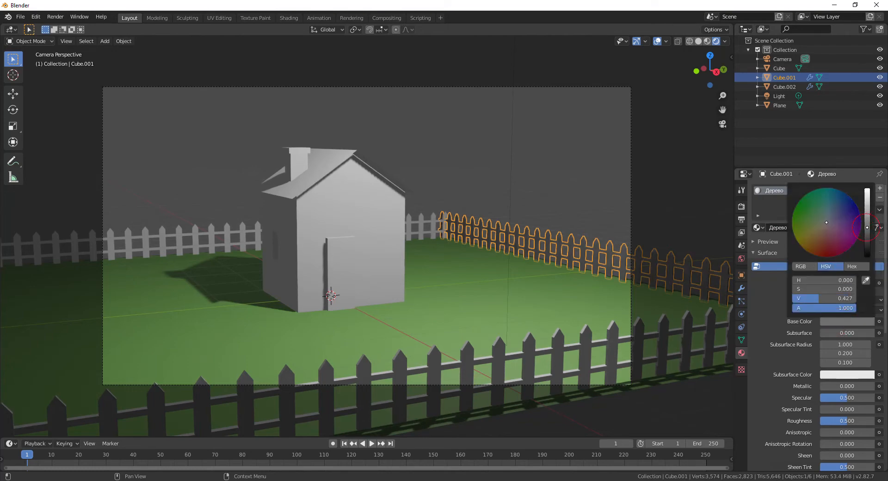
{"action": "left_click", "coordinate": [825, 247]}
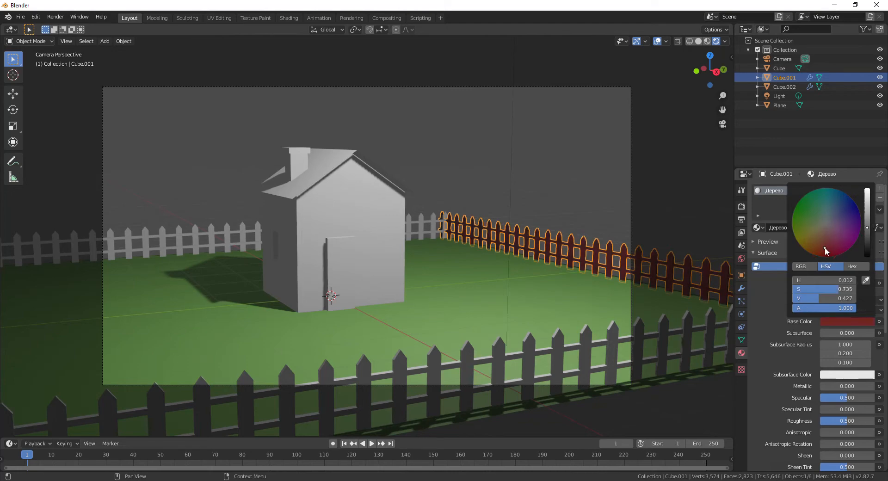
{"action": "left_click", "coordinate": [867, 217]}
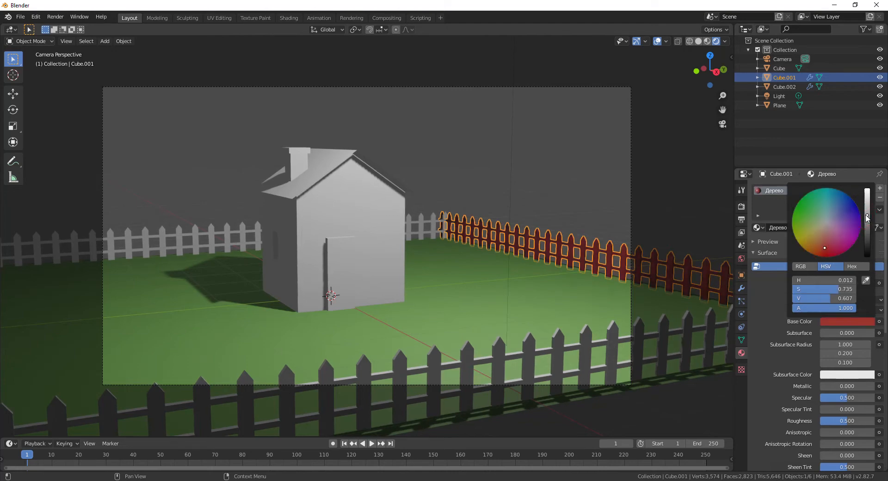
{"action": "scroll", "coordinate": [517, 279], "scroll_direction": "down", "scroll_amount": 2}
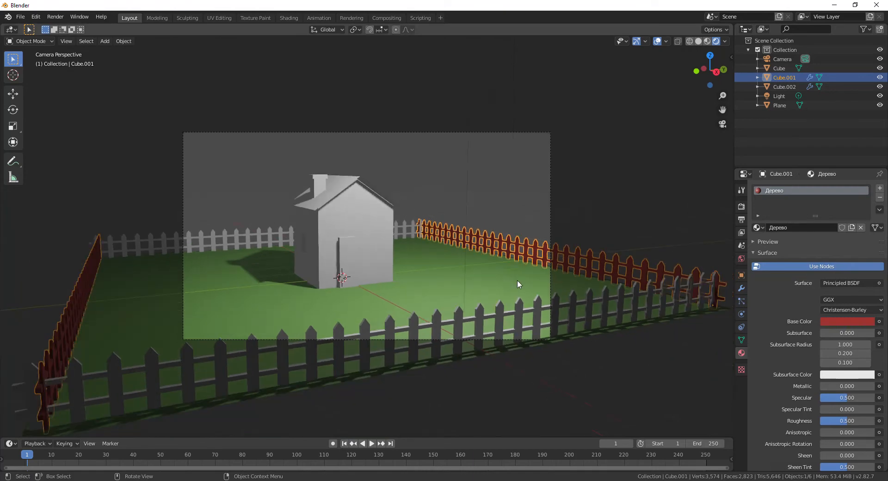
{"action": "left_click", "coordinate": [567, 210]}
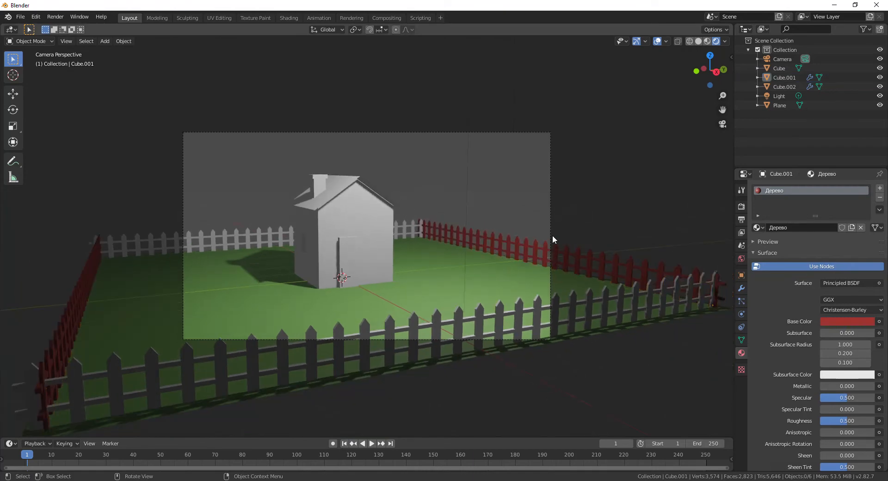
Step: Change the hue and saturation of the side fences' Дерево material to a muted yellowish brown
{"action": "left_click", "coordinate": [535, 252]}
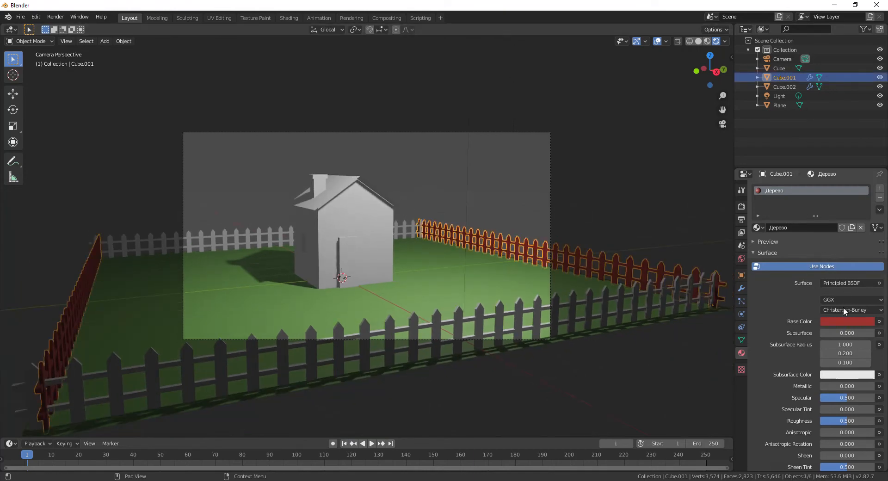
{"action": "left_click", "coordinate": [843, 321]}
{"action": "left_click", "coordinate": [815, 237]}
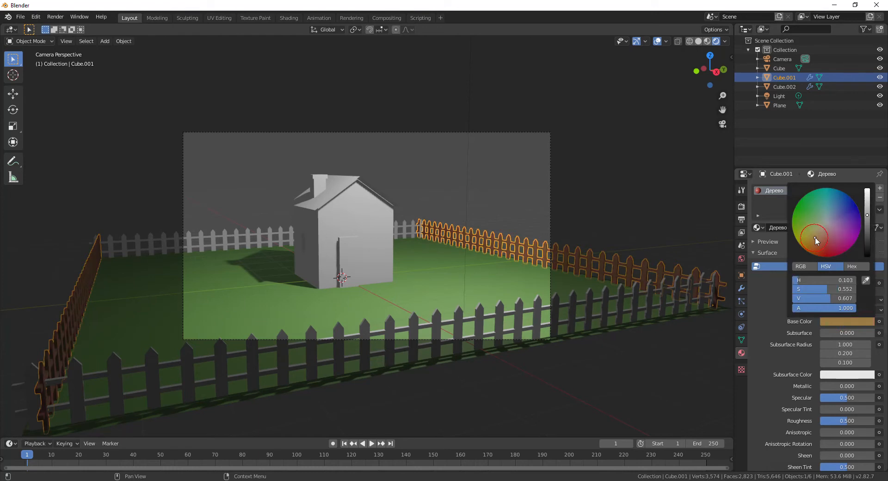
{"action": "left_click", "coordinate": [828, 231]}
{"action": "left_click_drag", "start_coordinate": [826, 235], "coordinate": [811, 239]}
{"action": "left_click", "coordinate": [554, 202]}
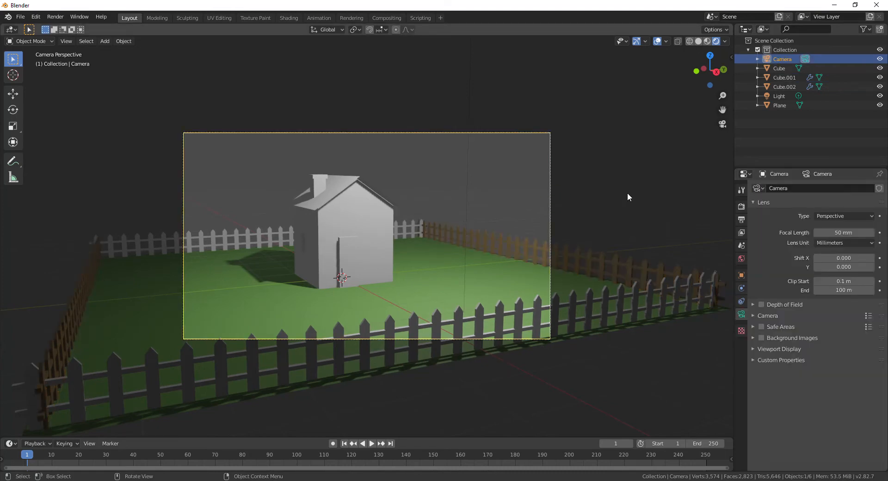
Step: Assign the existing Дерево material to the front and back fences
{"action": "left_click", "coordinate": [643, 255]}
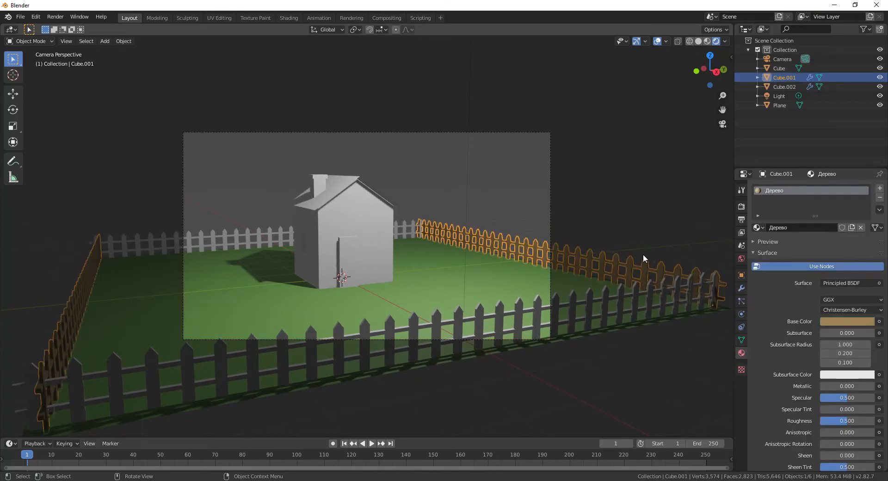
{"action": "left_click", "coordinate": [597, 320]}
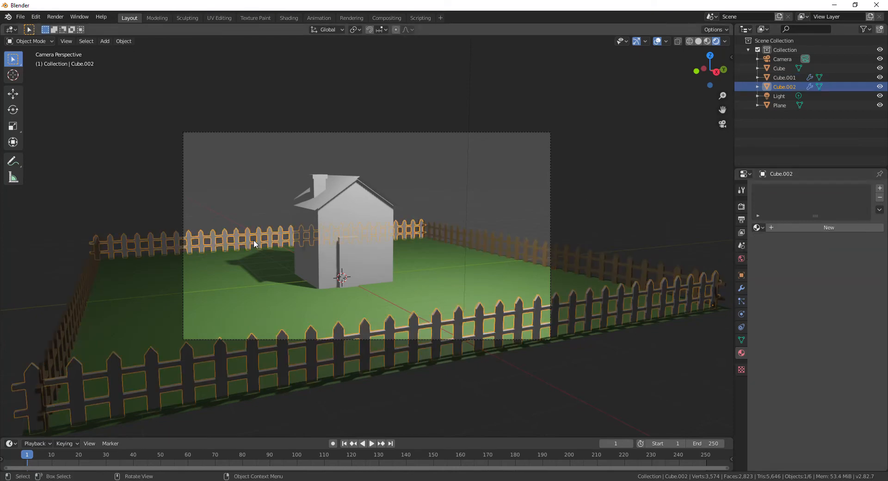
{"action": "left_click", "coordinate": [757, 228]}
{"action": "left_click", "coordinate": [756, 224]}
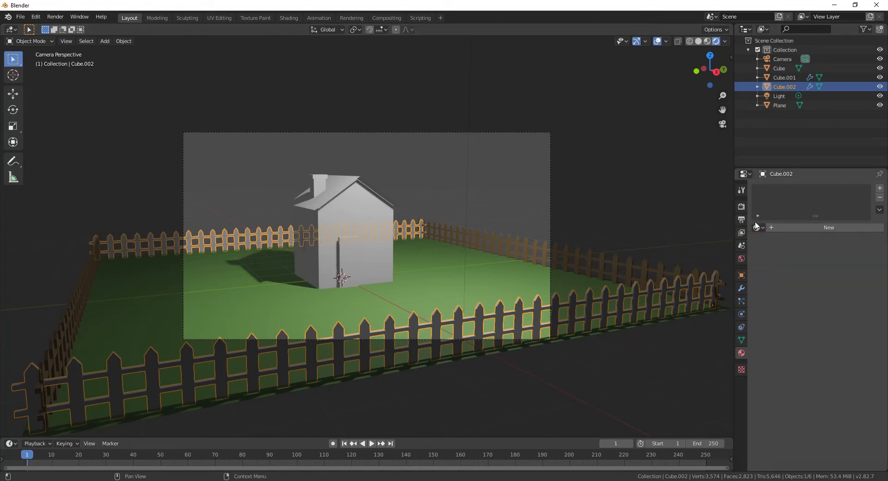
{"action": "left_click", "coordinate": [757, 222]}
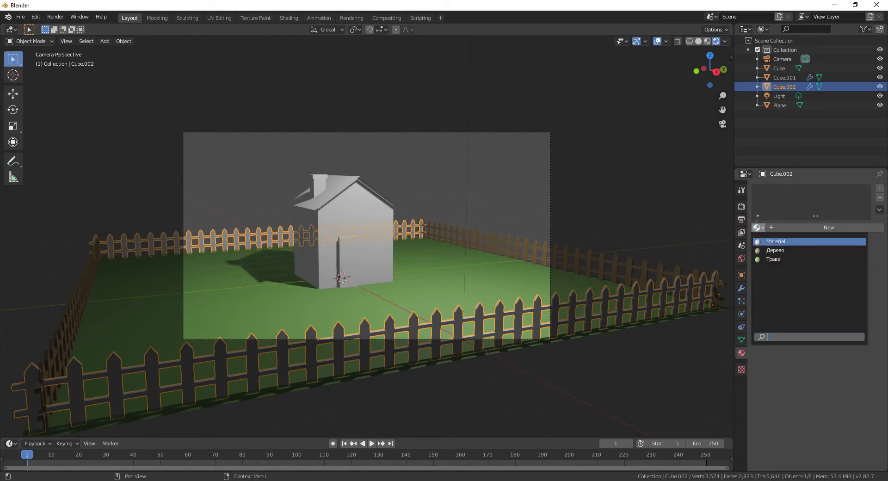
{"action": "left_click", "coordinate": [786, 251]}
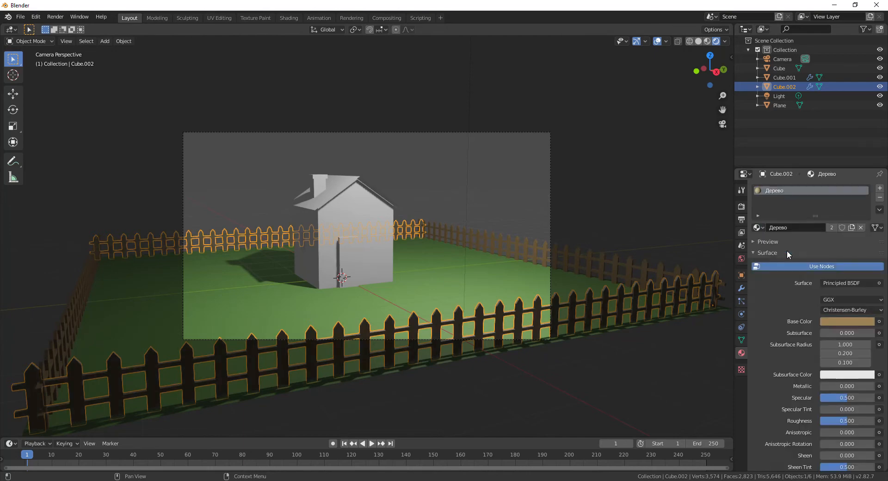
{"action": "scroll", "coordinate": [547, 284], "scroll_direction": "up", "scroll_amount": 2}
{"action": "left_click", "coordinate": [528, 183]}
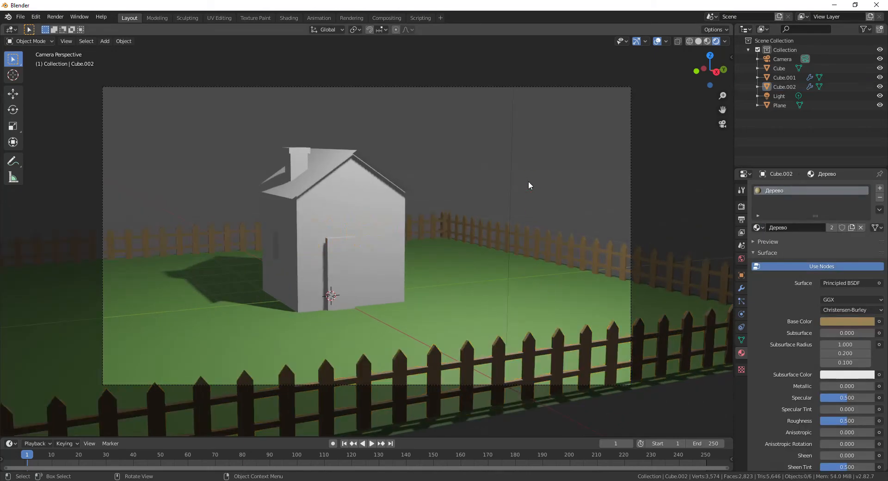
Step: Rename the house's material as Крыша and set its base color to light red with hue 0.992 and saturation 0.547
{"action": "left_click", "coordinate": [338, 222]}
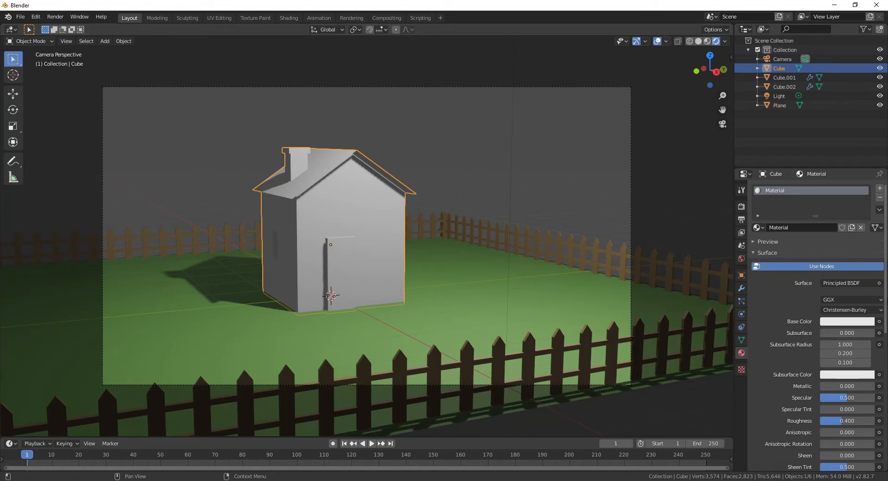
{"action": "double_click", "coordinate": [813, 227]}
{"action": "type", "text": "Крыша"}
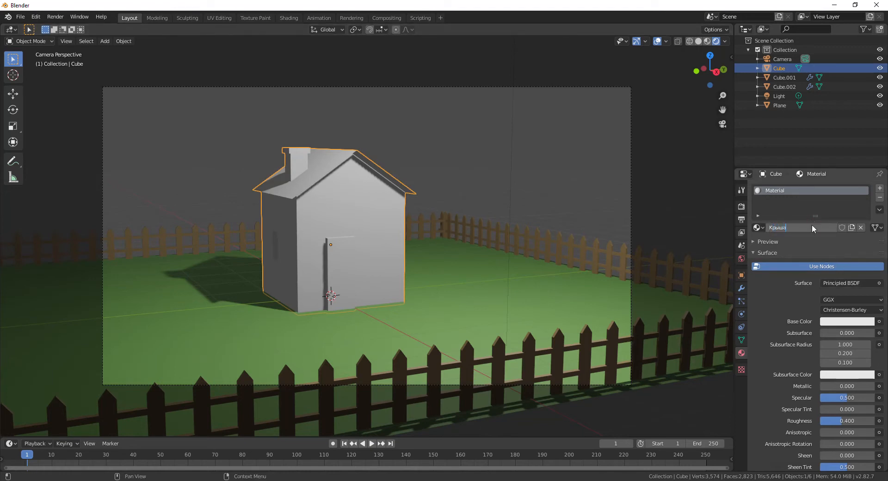
{"action": "key", "text": "Return"}
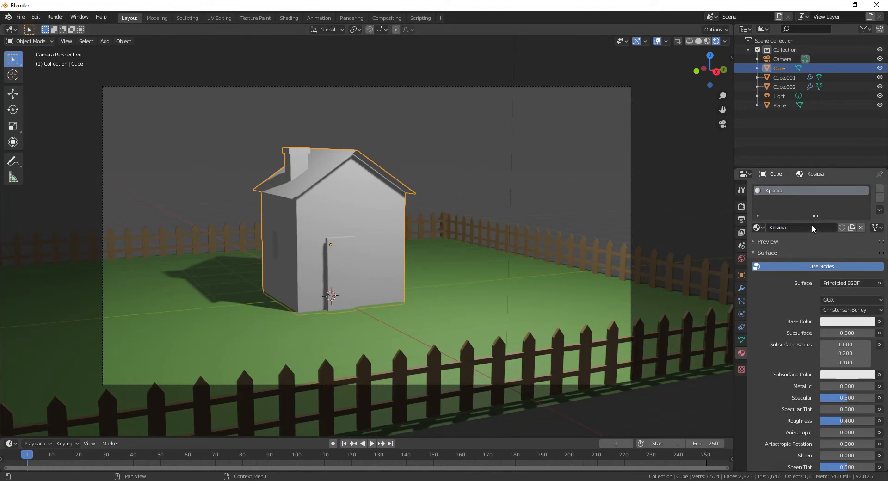
{"action": "left_click", "coordinate": [847, 321]}
{"action": "left_click", "coordinate": [827, 242]}
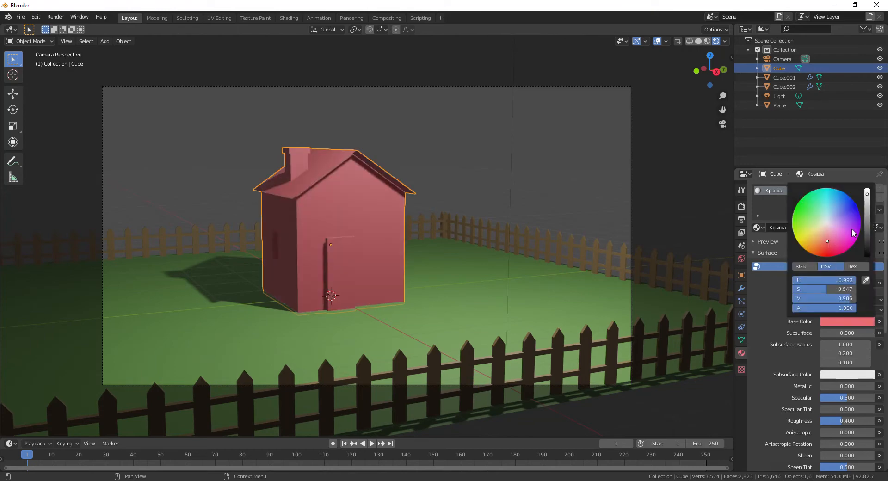
{"action": "middle_click_drag", "start_coordinate": [396, 182], "coordinate": [415, 201]}
{"action": "key", "text": "KP_Divide"}
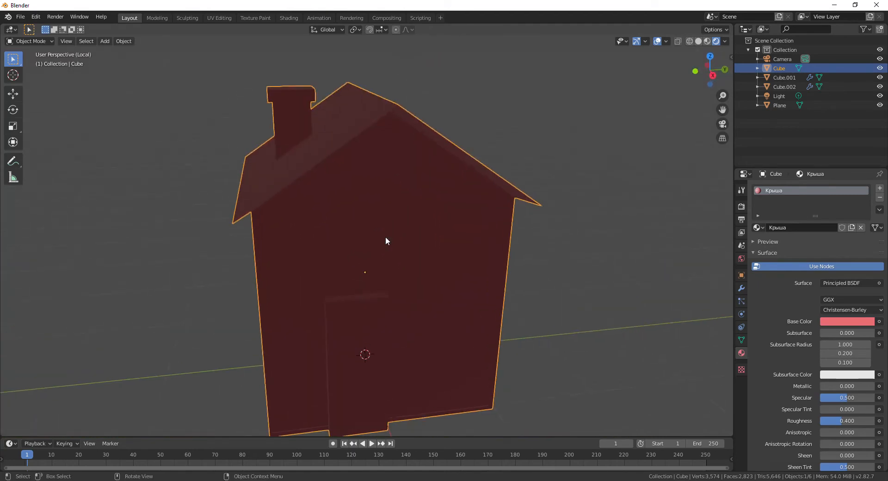
{"action": "key", "text": "KP_Divide"}
{"action": "key", "text": "KP_0"}
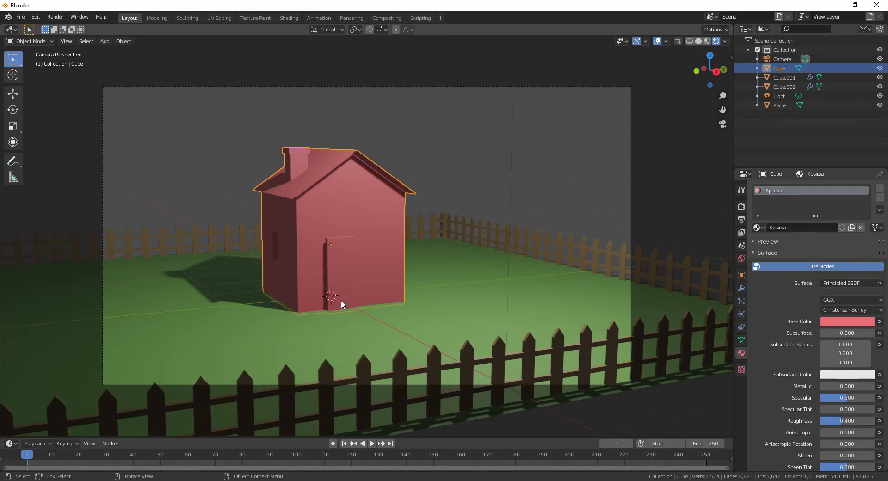
{"action": "scroll", "coordinate": [345, 221], "scroll_direction": "up", "scroll_amount": 5}
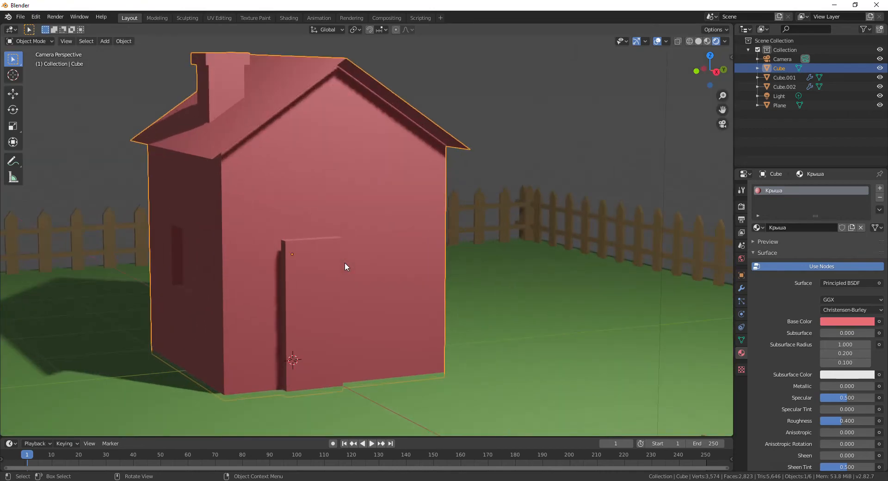
{"action": "scroll", "coordinate": [344, 262], "scroll_direction": "up", "scroll_amount": 3}
{"action": "scroll", "coordinate": [345, 262], "scroll_direction": "down", "scroll_amount": 7}
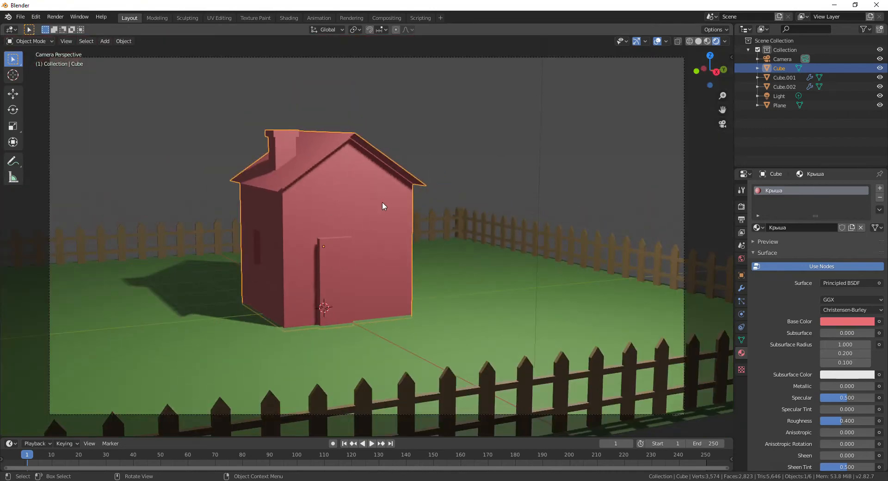
Step: Add a second material slot to the house and put the existing Дерево material in it
{"action": "left_click", "coordinate": [880, 189]}
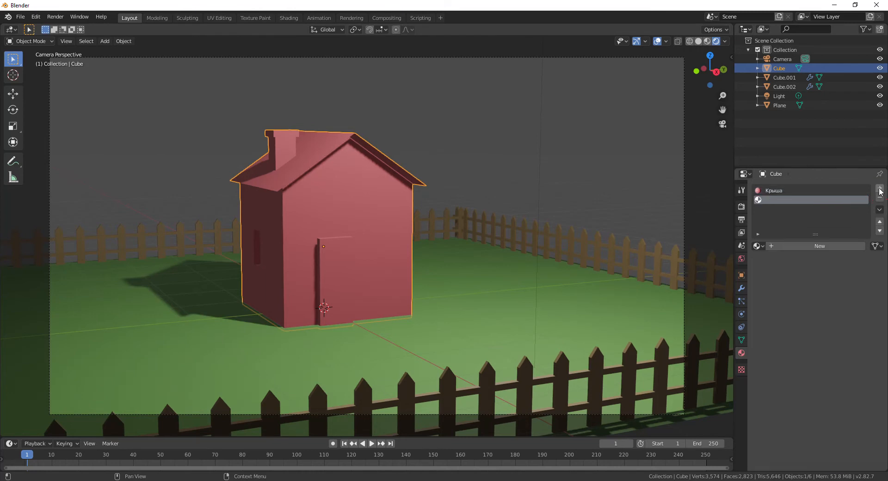
{"action": "left_click", "coordinate": [756, 246]}
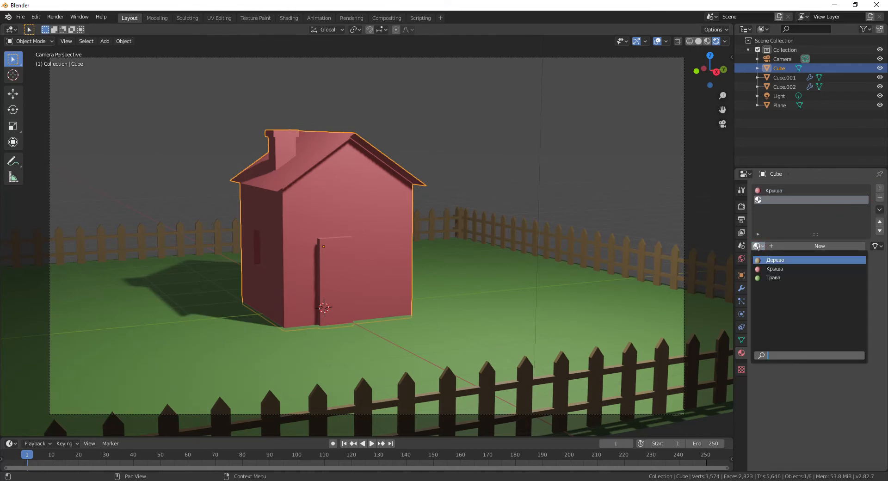
{"action": "left_click", "coordinate": [779, 260]}
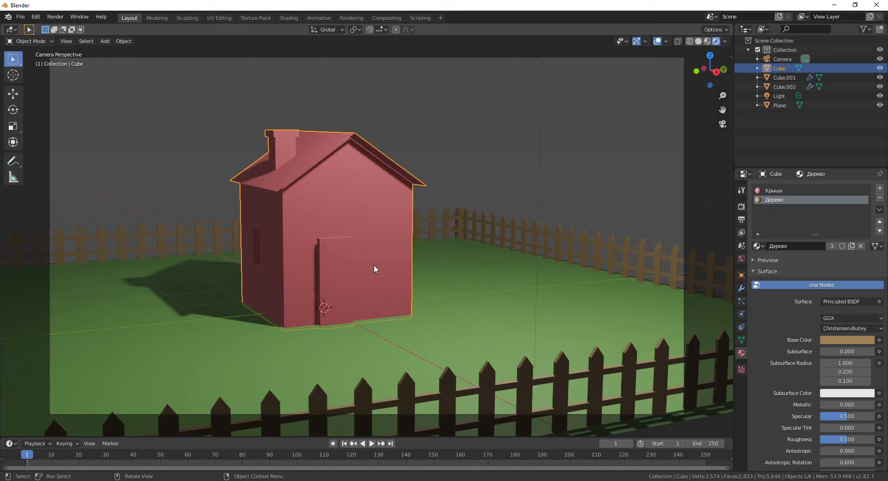
Step: Select the door's two front faces, grow the selection to include its edges, and assign the Дерево material to them
{"action": "key", "text": "Tab"}
{"action": "key", "text": "Tab"}
{"action": "key", "text": "Tab"}
{"action": "scroll", "coordinate": [369, 266], "scroll_direction": "up", "scroll_amount": 4}
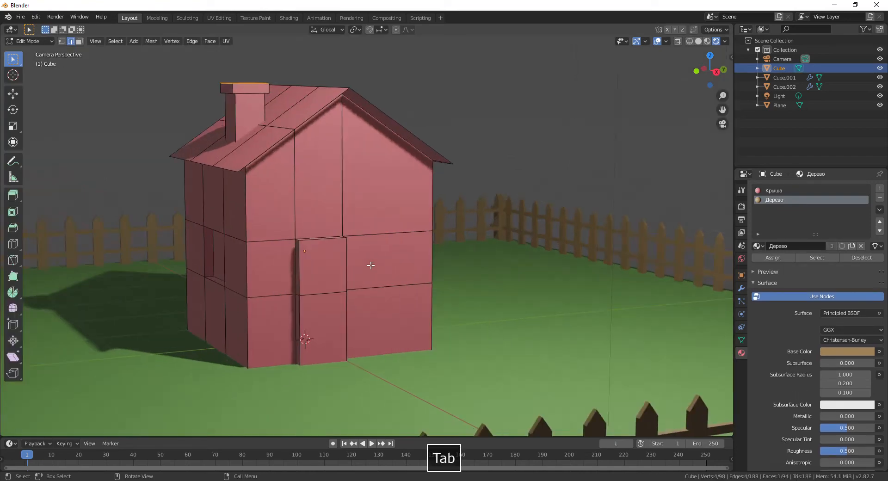
{"action": "left_click", "coordinate": [336, 284]}
{"action": "left_click", "coordinate": [306, 285]}
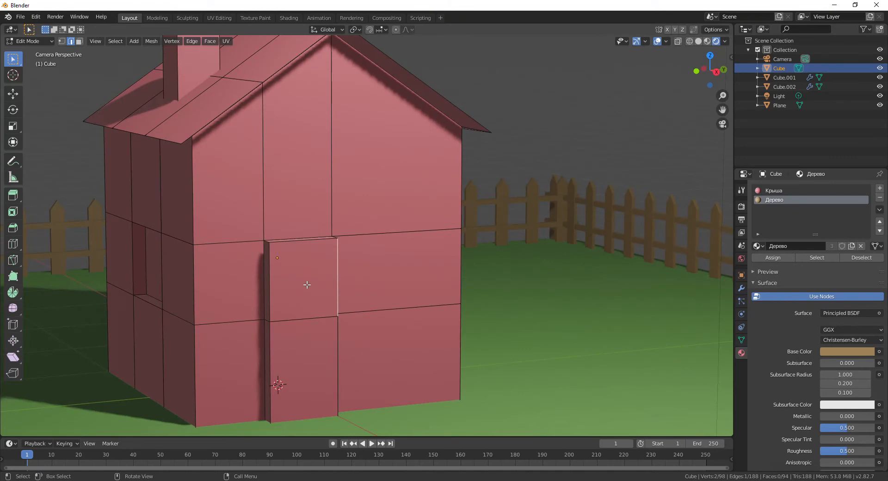
{"action": "key", "text": "3"}
{"action": "left_click", "coordinate": [306, 284]}
{"action": "left_click", "coordinate": [314, 341], "text": "shift"}
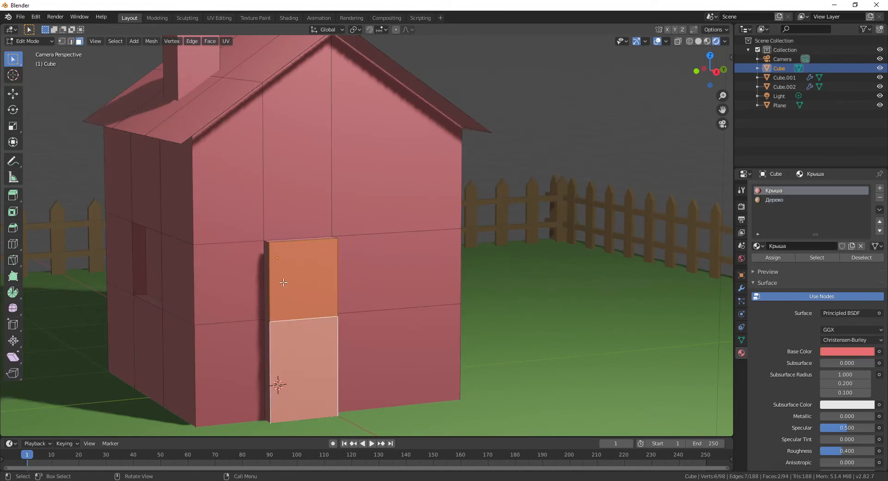
{"action": "key", "text": "ctrl+KP_Add"}
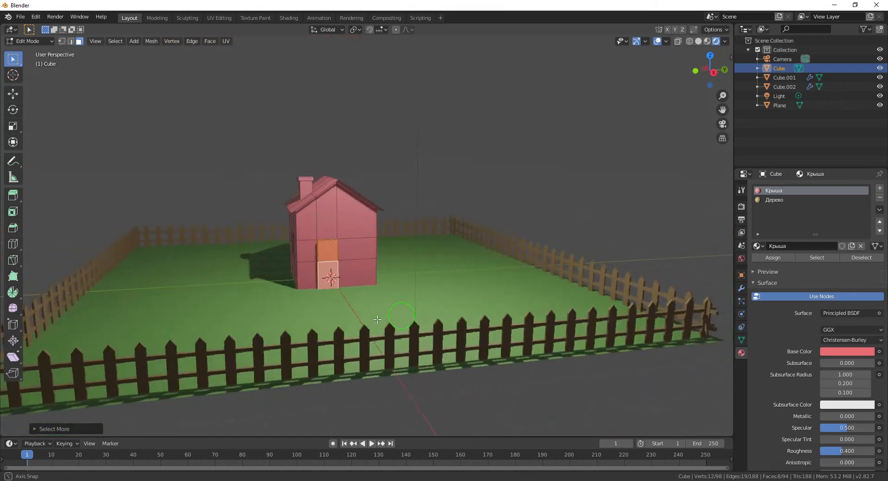
{"action": "mouse_move", "coordinate": [411, 315]}
{"action": "middle_mouse_down"}
{"action": "mouse_move", "coordinate": [377, 319]}
{"action": "mouse_move", "coordinate": [410, 315]}
{"action": "middle_mouse_up"}
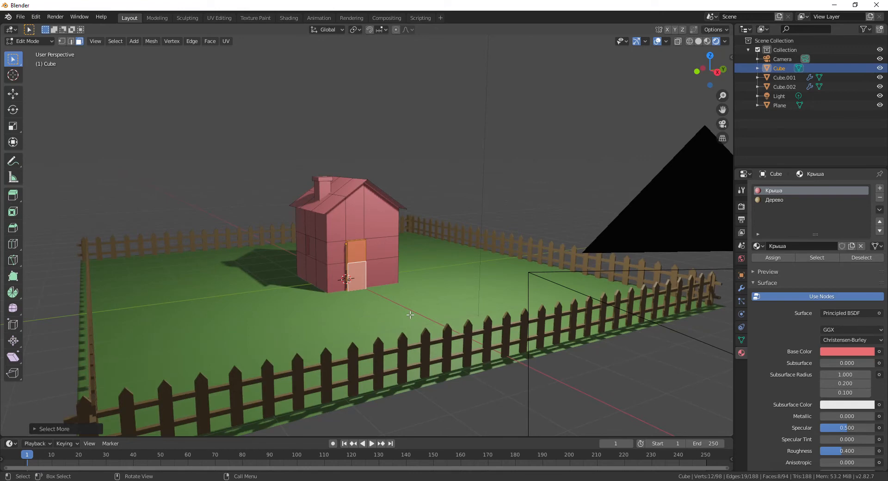
{"action": "key", "text": "KP_0"}
{"action": "scroll", "coordinate": [410, 314], "scroll_direction": "down", "scroll_amount": 5}
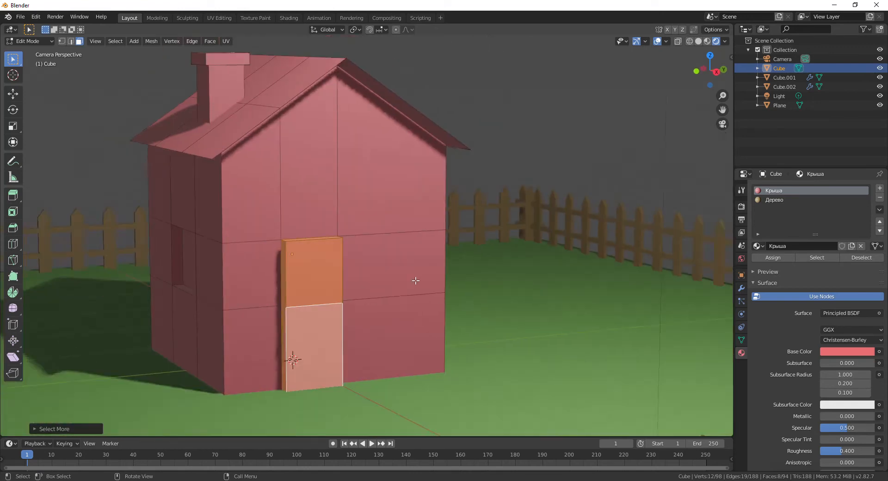
{"action": "scroll", "coordinate": [406, 230], "scroll_direction": "up", "scroll_amount": 3}
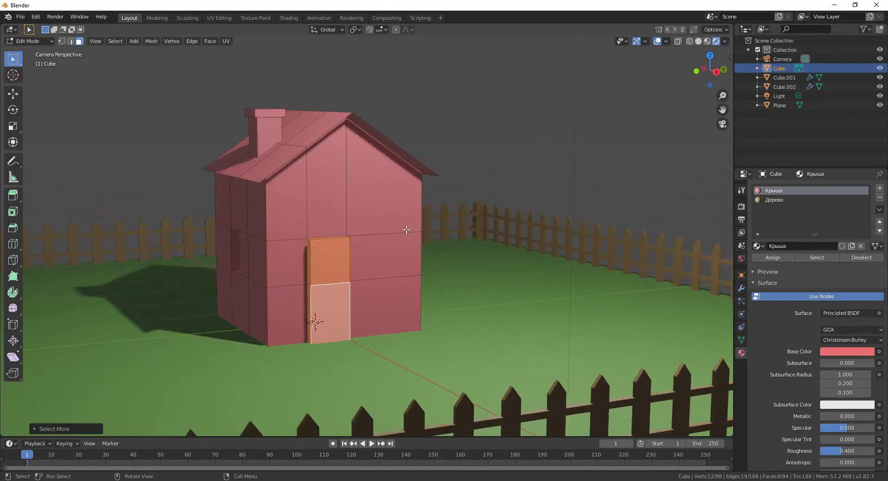
{"action": "left_click", "coordinate": [769, 199]}
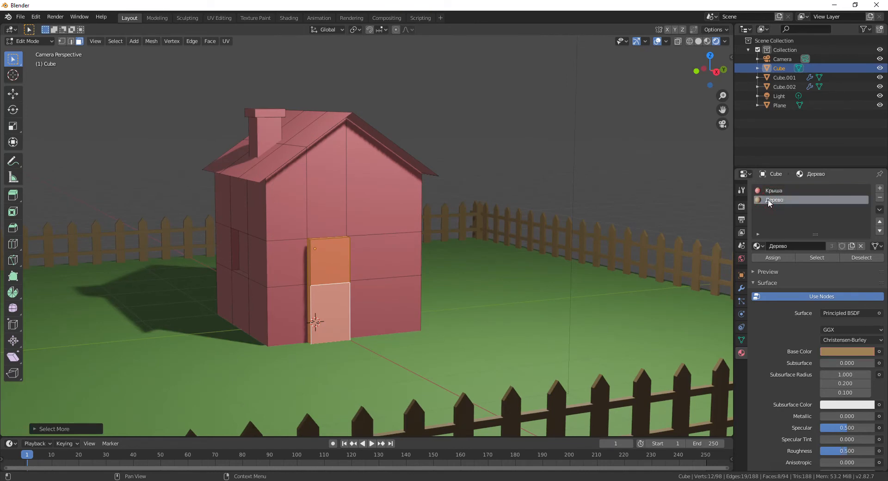
{"action": "left_click", "coordinate": [773, 260]}
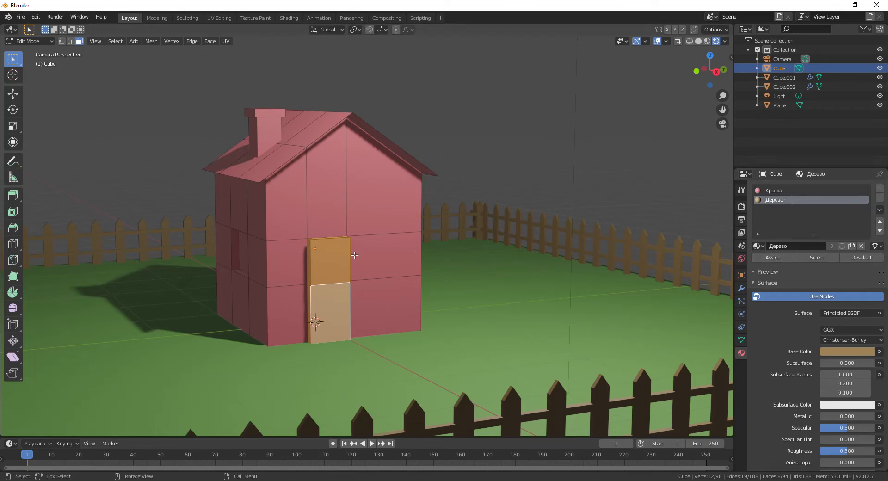
{"action": "key", "text": "Tab"}
{"action": "scroll", "coordinate": [402, 261], "scroll_direction": "down", "scroll_amount": 4}
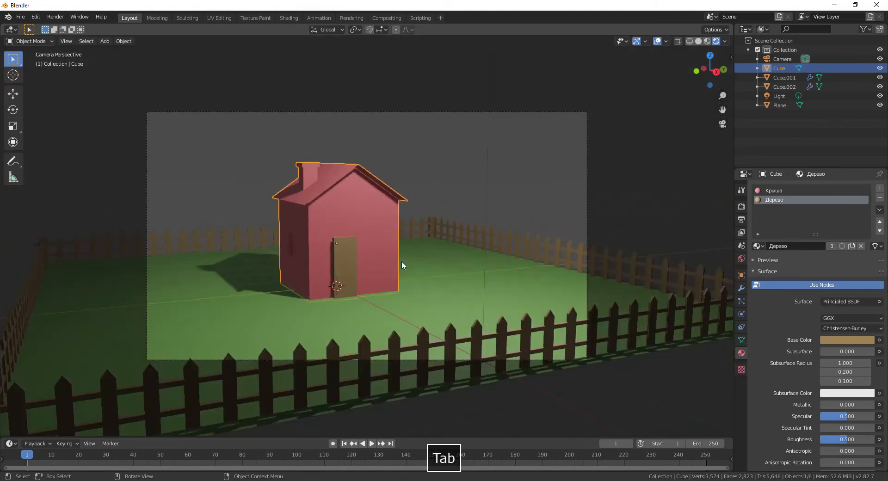
{"action": "scroll", "coordinate": [402, 260], "scroll_direction": "up", "scroll_amount": 4}
{"action": "scroll", "coordinate": [402, 261], "scroll_direction": "up", "scroll_amount": 2}
{"action": "scroll", "coordinate": [401, 260], "scroll_direction": "down", "scroll_amount": 4}
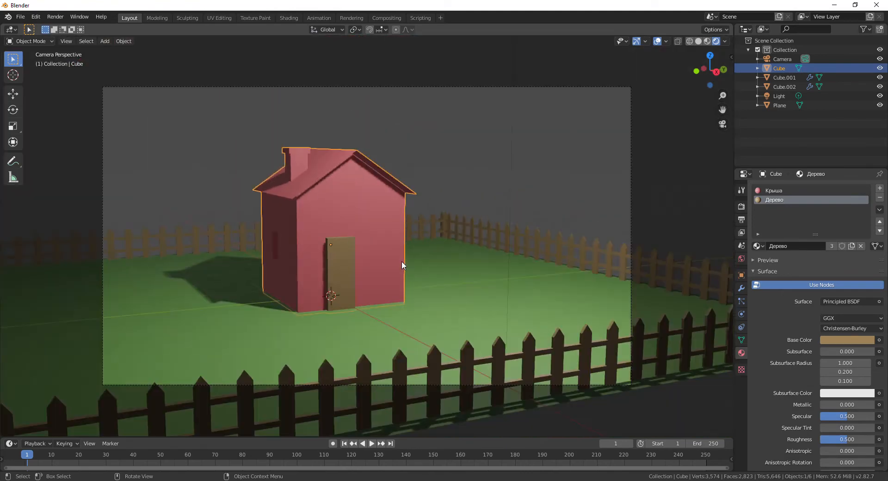
{"action": "key", "text": "Tab"}
{"action": "key", "text": "Tab"}
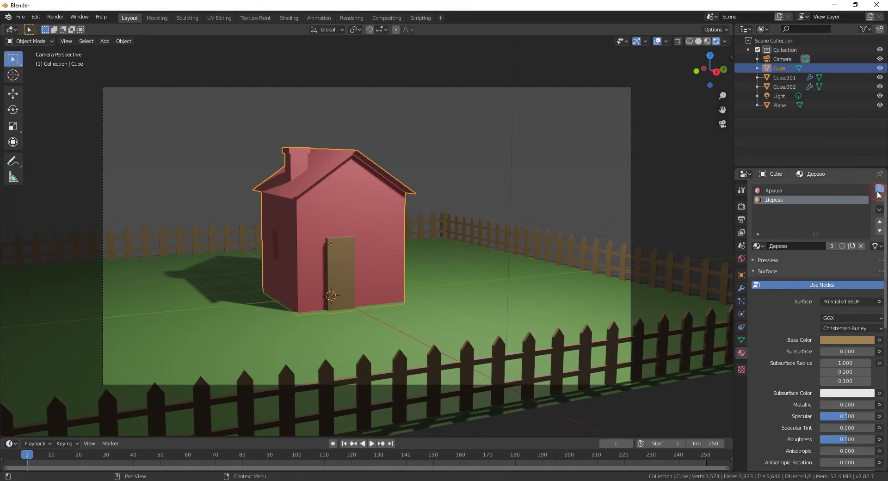
Step: Add a third material slot to the house with a new material named Белый
{"action": "left_click", "coordinate": [879, 188]}
{"action": "left_click", "coordinate": [815, 245]}
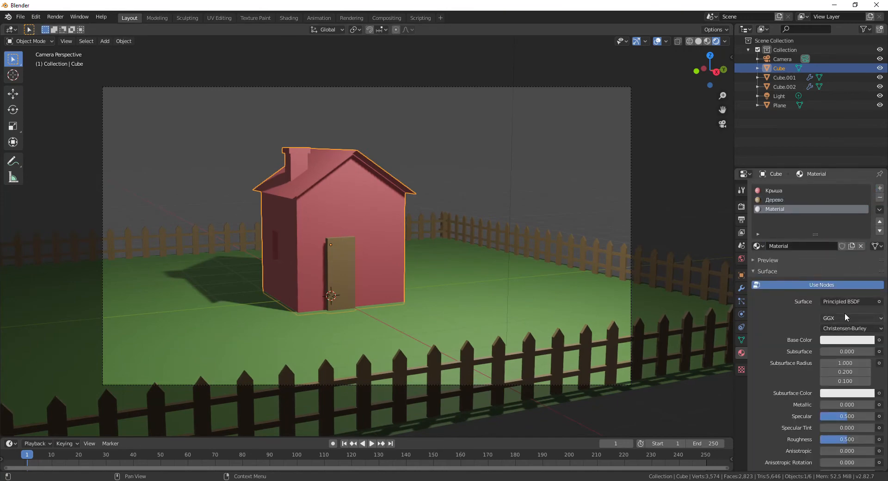
{"action": "left_click", "coordinate": [808, 248]}
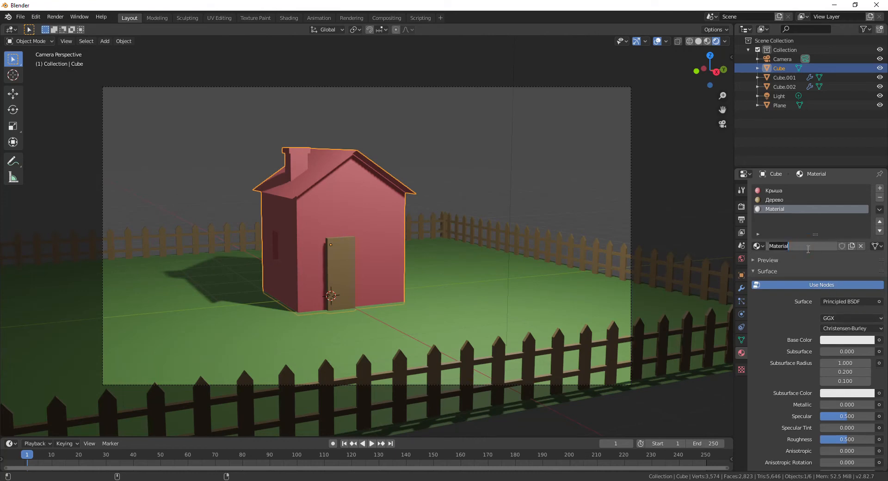
{"action": "type", "text": "Белый"}
{"action": "key", "text": "Return"}
Step: Select all the front wall faces around the door in the house's Edit Mode, leaving the door unselected
{"action": "key", "text": "Tab"}
{"action": "left_click", "coordinate": [381, 223]}
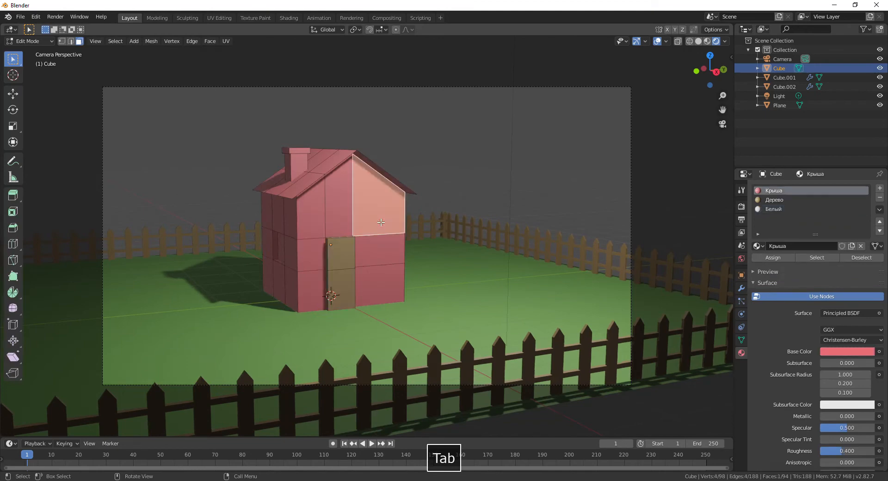
{"action": "left_click", "coordinate": [341, 224], "text": "shift"}
{"action": "left_click", "coordinate": [327, 225], "text": "shift"}
{"action": "left_click", "coordinate": [314, 235], "text": "shift"}
{"action": "left_click", "coordinate": [341, 216], "text": "shift"}
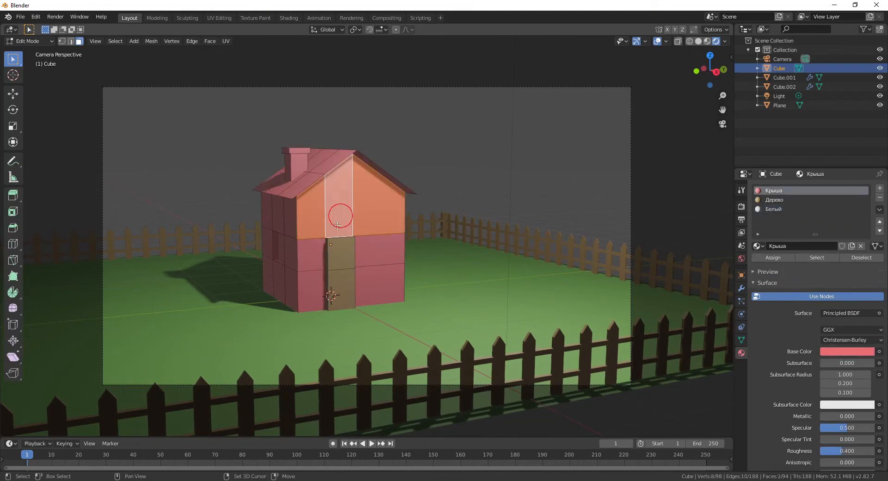
{"action": "left_click", "coordinate": [316, 261], "text": "shift"}
{"action": "left_click", "coordinate": [313, 287], "text": "shift"}
{"action": "left_click", "coordinate": [388, 260], "text": "shift"}
{"action": "left_click", "coordinate": [386, 284], "text": "shift"}
Step: Add all wall faces around the window on the house's right side to the selection, leaving the window unselected
{"action": "middle_click_drag", "start_coordinate": [427, 263], "coordinate": [394, 265]}
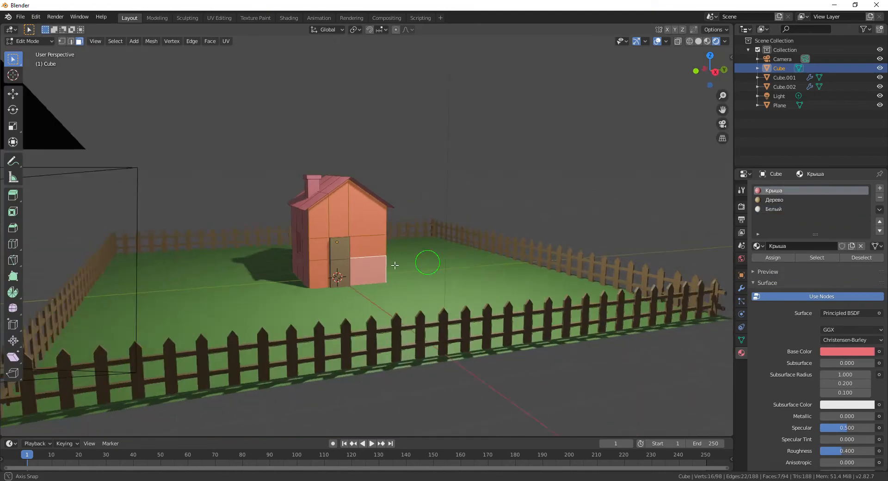
{"action": "left_click_drag", "start_coordinate": [395, 266], "coordinate": [301, 269]}
{"action": "scroll", "coordinate": [335, 226], "scroll_direction": "up", "scroll_amount": 5}
{"action": "left_click", "coordinate": [213, 200], "text": "shift"}
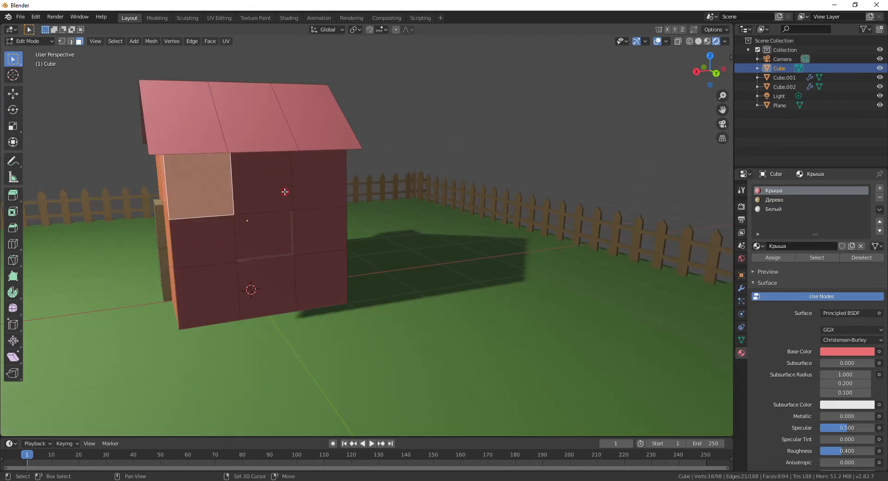
{"action": "left_click", "coordinate": [285, 191], "text": "shift"}
{"action": "left_click", "coordinate": [307, 178], "text": "shift"}
{"action": "left_click", "coordinate": [311, 226], "text": "shift"}
{"action": "left_click", "coordinate": [312, 276], "text": "shift"}
{"action": "left_click", "coordinate": [270, 289], "text": "shift"}
{"action": "left_click", "coordinate": [206, 281], "text": "shift"}
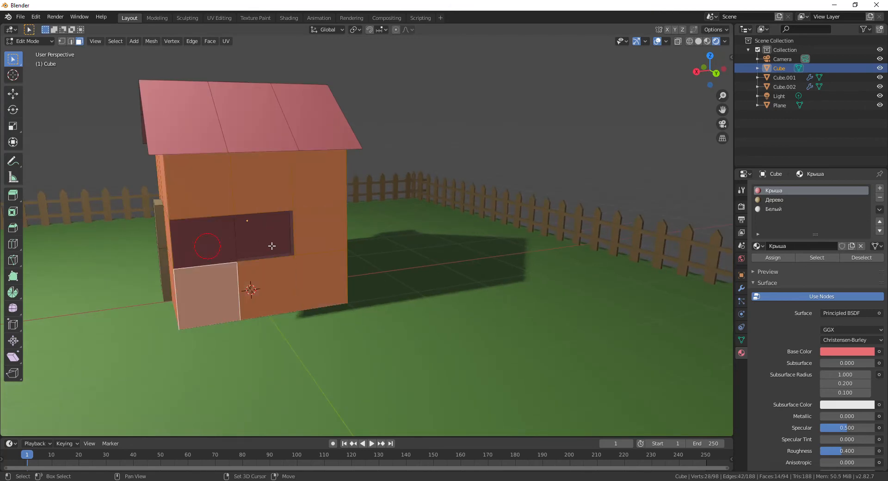
Step: Extend the selection with all faces of the house's rear gable wall
{"action": "middle_click_drag", "start_coordinate": [271, 245], "coordinate": [466, 222]}
{"action": "left_click", "coordinate": [486, 212], "text": "shift"}
{"action": "left_click", "coordinate": [513, 229], "text": "shift"}
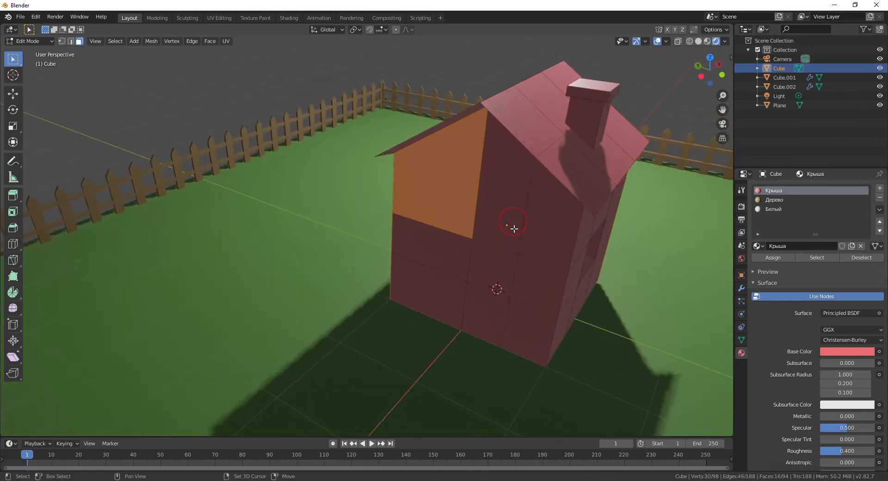
{"action": "left_click", "coordinate": [510, 215], "text": "shift"}
{"action": "left_click", "coordinate": [530, 233], "text": "shift"}
{"action": "left_click", "coordinate": [522, 287], "text": "shift"}
{"action": "left_click", "coordinate": [521, 319], "text": "shift"}
{"action": "left_click", "coordinate": [479, 311], "text": "shift"}
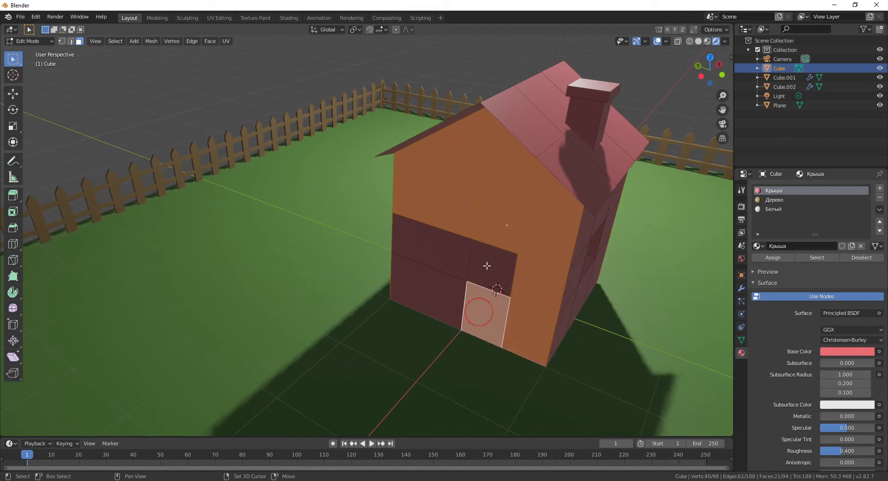
{"action": "left_click", "coordinate": [486, 265], "text": "shift"}
{"action": "left_click", "coordinate": [432, 245], "text": "shift"}
{"action": "left_click", "coordinate": [423, 300], "text": "shift"}
Step: Add the wall faces around the window on the chimney side to the selection, leaving that window unselected
{"action": "middle_click_drag", "start_coordinate": [564, 290], "coordinate": [440, 218]}
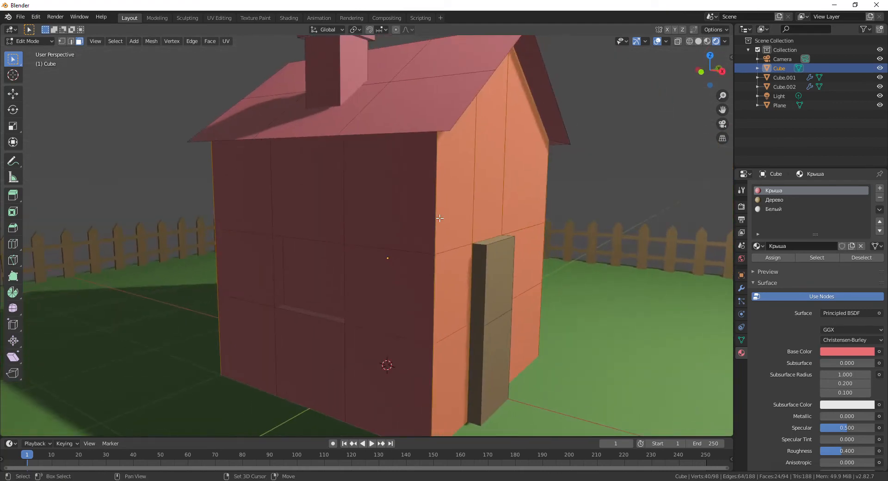
{"action": "left_click", "coordinate": [412, 212], "text": "shift"}
{"action": "left_click", "coordinate": [309, 207], "text": "shift"}
{"action": "left_click", "coordinate": [258, 265], "text": "shift"}
{"action": "left_click", "coordinate": [242, 341], "text": "shift"}
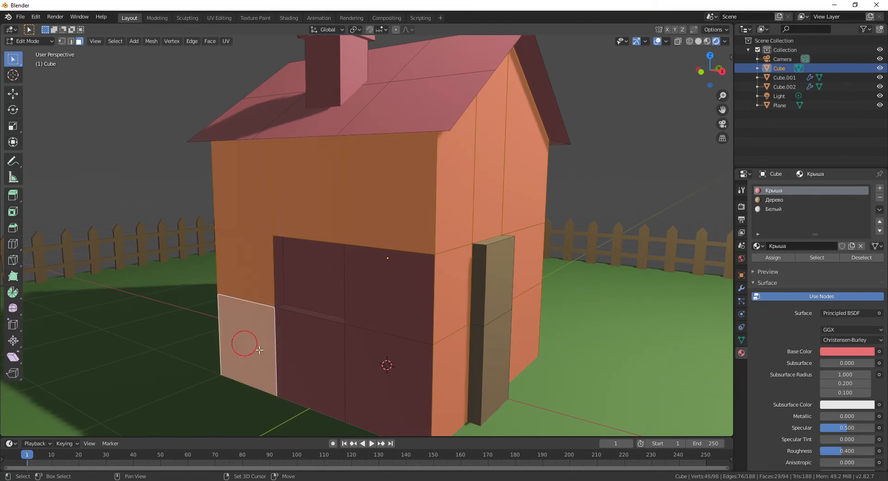
{"action": "left_click", "coordinate": [310, 356], "text": "shift"}
{"action": "left_click", "coordinate": [389, 384], "text": "shift"}
{"action": "left_click", "coordinate": [380, 313], "text": "shift"}
Step: Assign the Белый material to the selected wall faces, leave Edit Mode and return to the camera view
{"action": "scroll", "coordinate": [376, 307], "scroll_direction": "down", "scroll_amount": 5}
{"action": "middle_click_drag", "start_coordinate": [376, 307], "coordinate": [699, 307]}
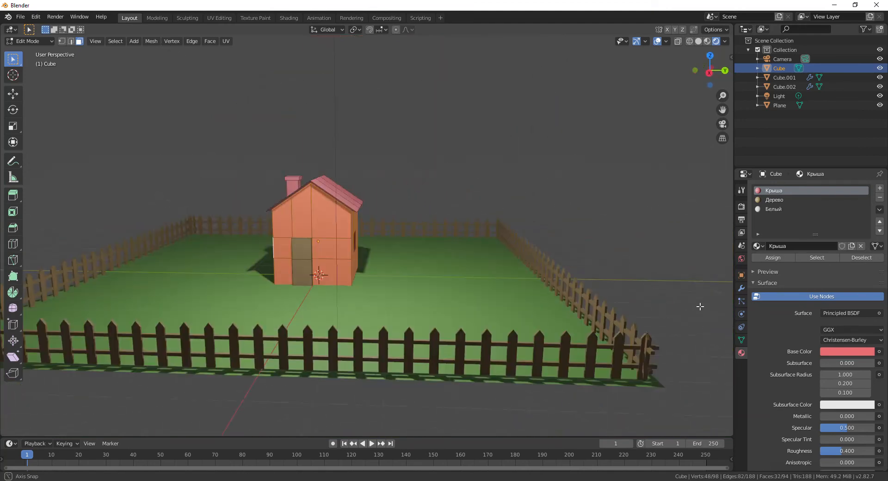
{"action": "left_click", "coordinate": [782, 209]}
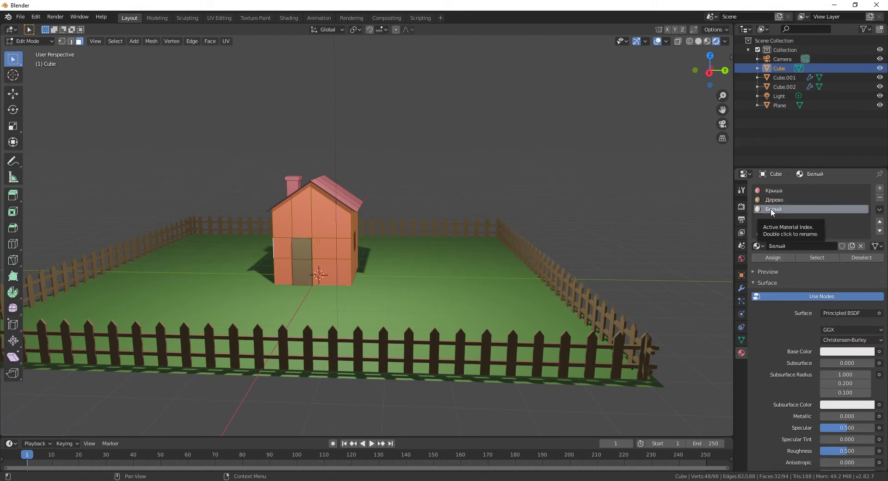
{"action": "left_click", "coordinate": [778, 257]}
{"action": "scroll", "coordinate": [367, 268], "scroll_direction": "up", "scroll_amount": 3}
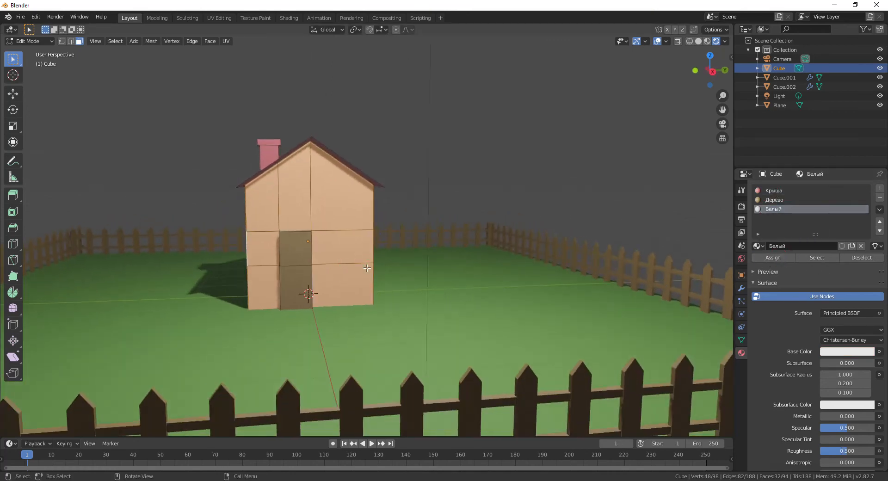
{"action": "key", "text": "Tab"}
{"action": "key", "text": "KP_0"}
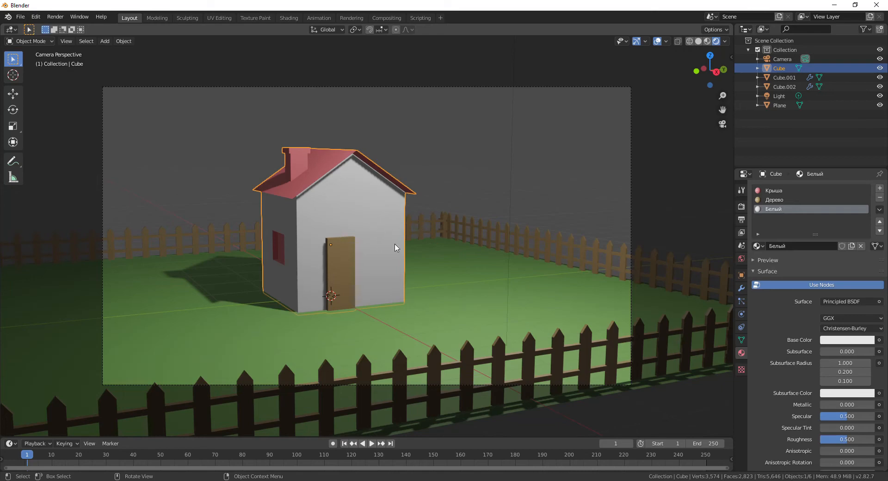
Step: Return to the house's Edit Mode and add a fourth material slot with a new material named Черный
{"action": "key", "text": "Tab"}
{"action": "key", "text": "Tab"}
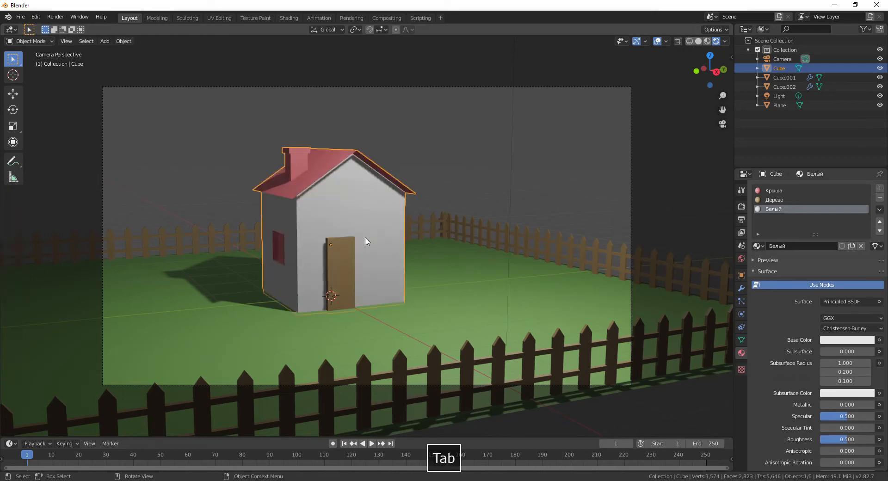
{"action": "key", "text": "Tab"}
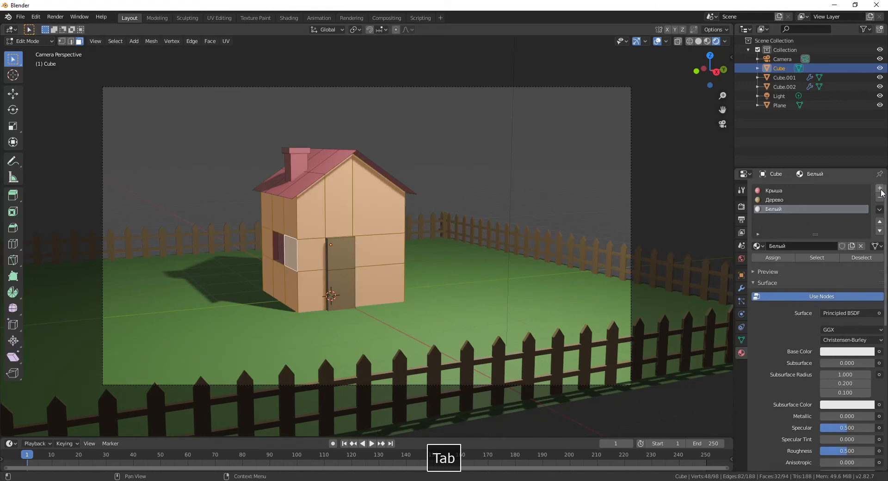
{"action": "left_click", "coordinate": [879, 188]}
{"action": "left_click", "coordinate": [805, 245]}
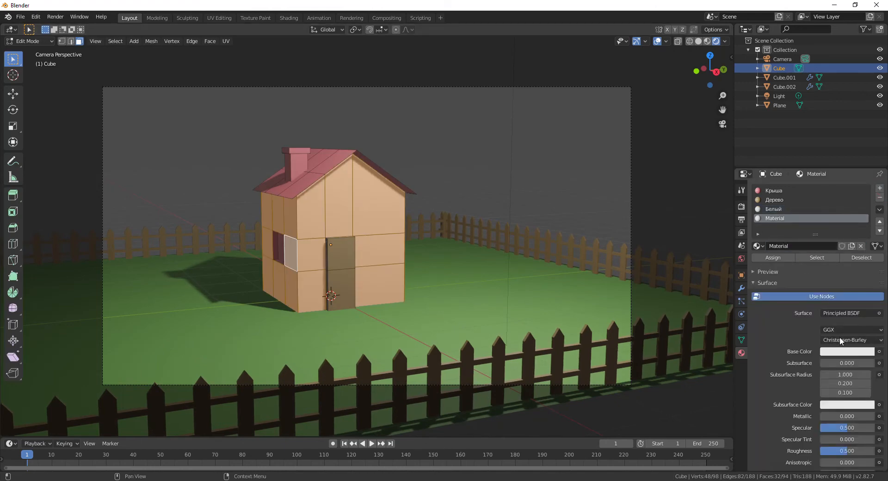
{"action": "left_click", "coordinate": [797, 245]}
{"action": "type", "text": "Черный"}
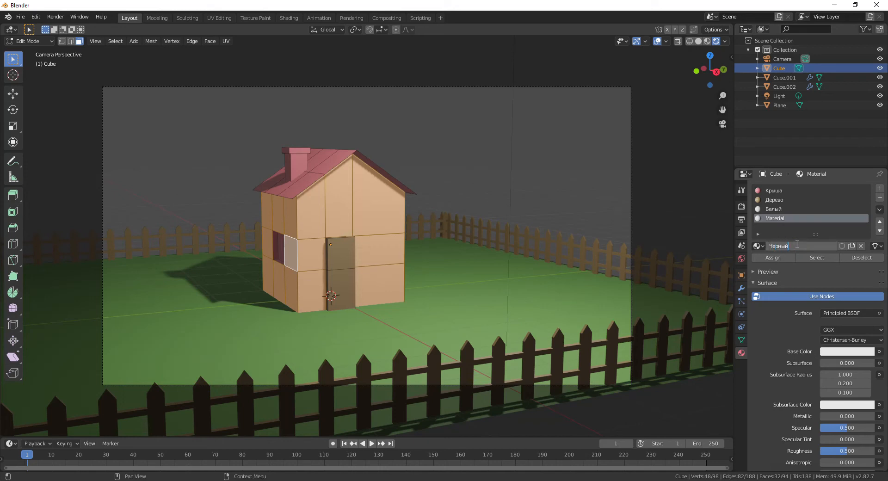
{"action": "key", "text": "Return"}
Step: Set the Черный material's base color to a dark blue with a hue of about 0.697 and saturation of about 0.902
{"action": "left_click", "coordinate": [850, 352]}
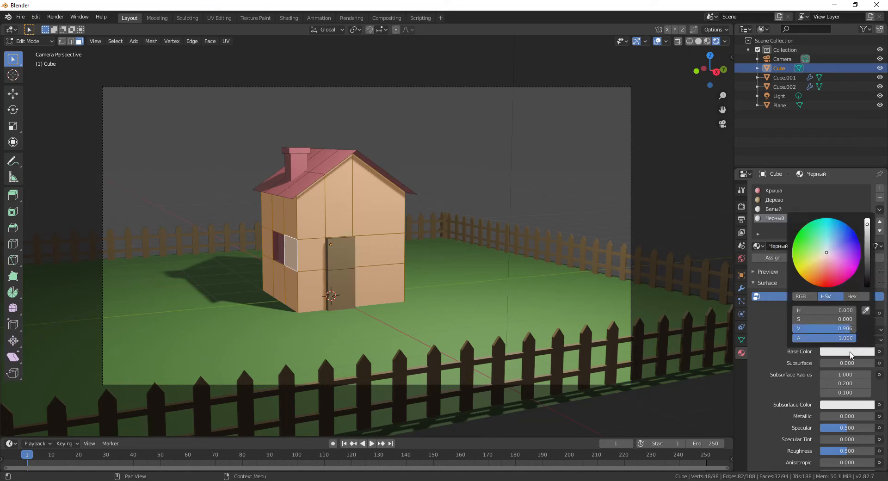
{"action": "left_click", "coordinate": [867, 258]}
{"action": "left_click_drag", "start_coordinate": [867, 257], "coordinate": [867, 280]}
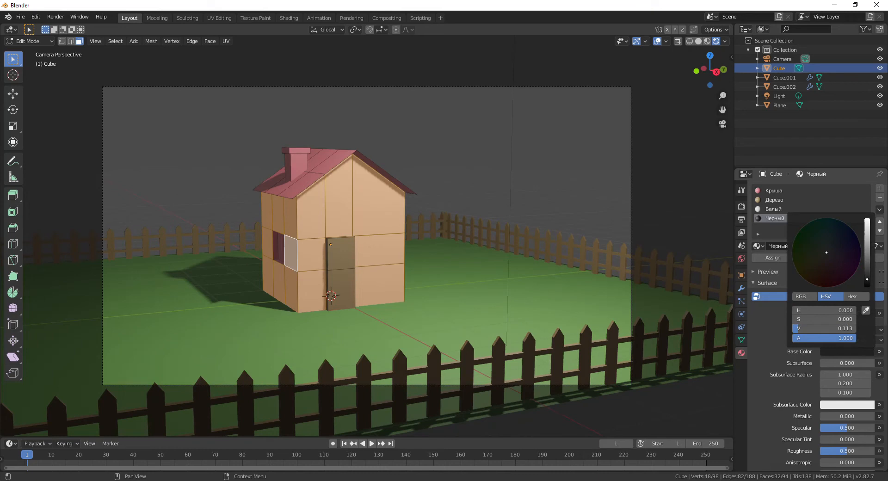
{"action": "left_click", "coordinate": [853, 245]}
{"action": "left_click", "coordinate": [818, 257]}
{"action": "left_click", "coordinate": [852, 240]}
{"action": "left_click", "coordinate": [867, 249]}
{"action": "left_click", "coordinate": [861, 255]}
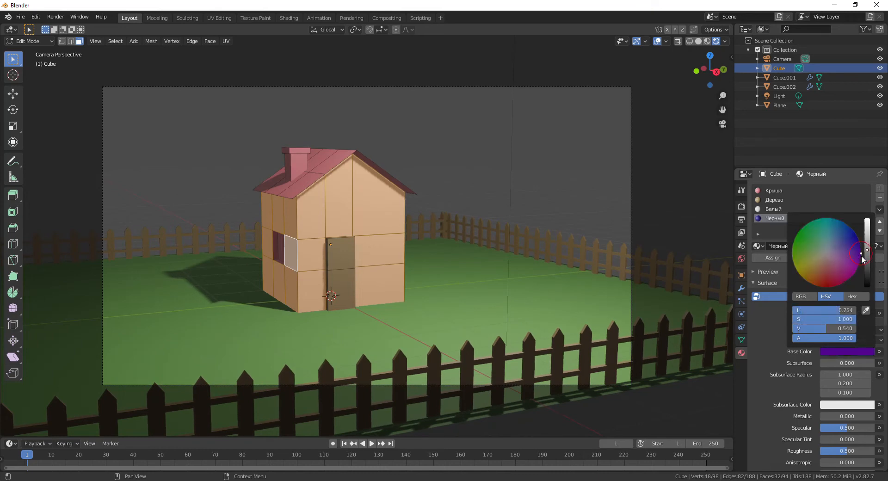
{"action": "left_click", "coordinate": [856, 243]}
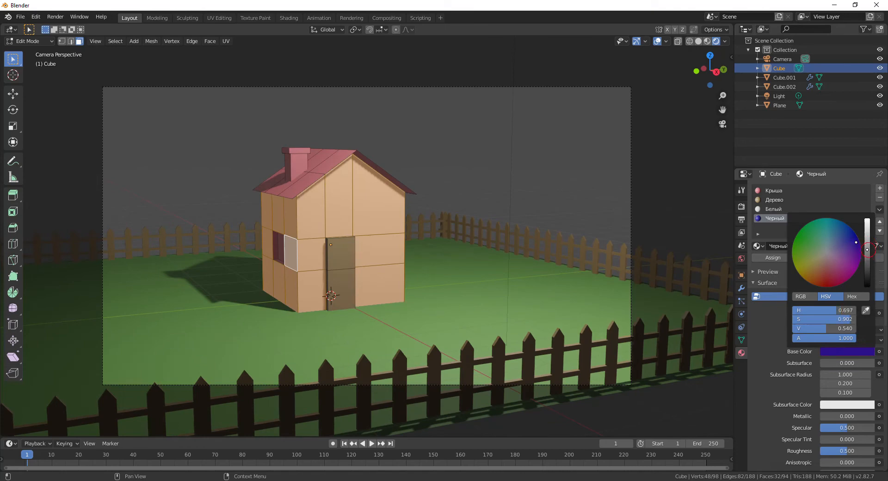
{"action": "left_click_drag", "start_coordinate": [867, 251], "coordinate": [867, 257]}
Step: Select the window pane on the chimney side, grow the selection to its recess faces, and assign the Черный material
{"action": "left_click", "coordinate": [275, 252]}
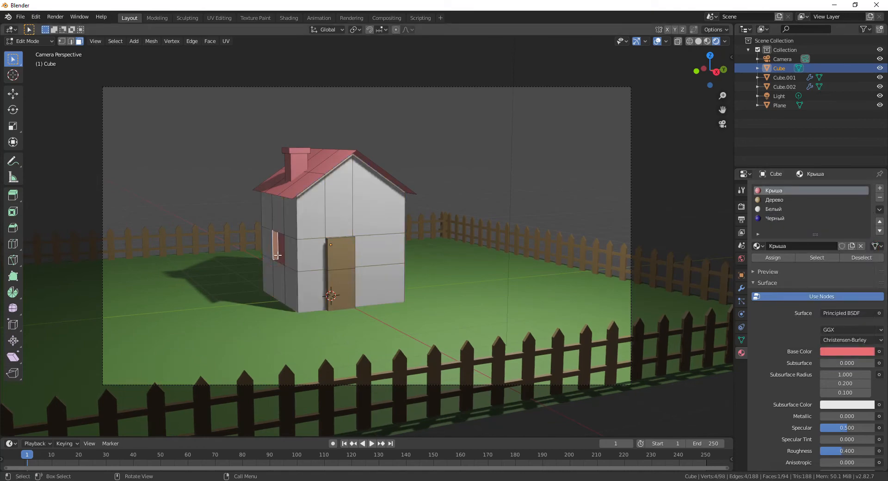
{"action": "middle_click_drag", "start_coordinate": [287, 261], "coordinate": [325, 268]}
{"action": "scroll", "coordinate": [325, 267], "scroll_direction": "up", "scroll_amount": 6}
{"action": "key", "text": "ctrl+KP_Add"}
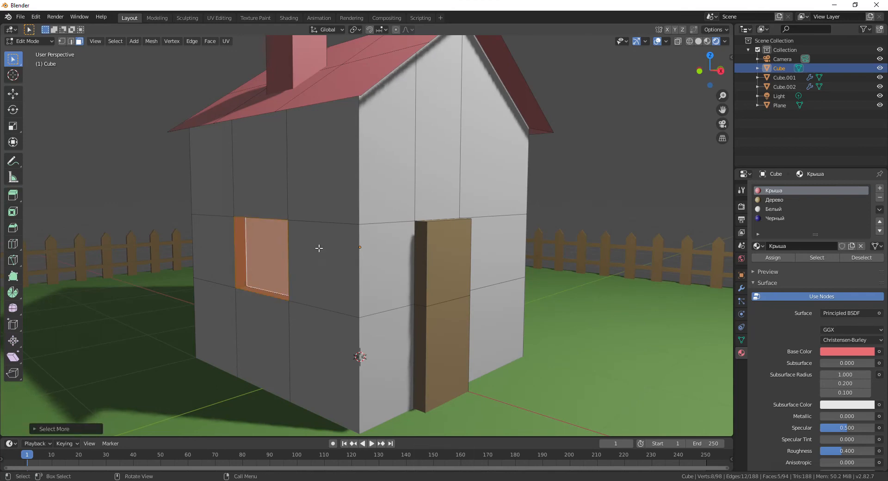
{"action": "left_click", "coordinate": [819, 218]}
{"action": "left_click", "coordinate": [770, 256]}
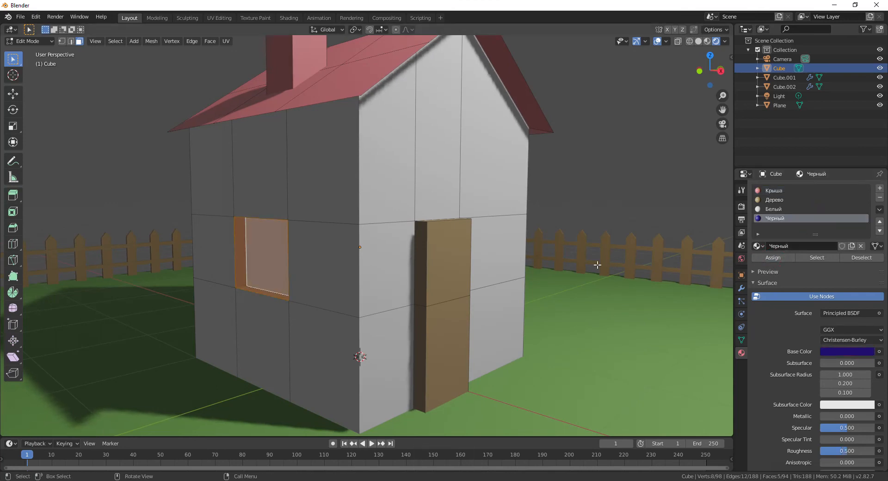
Step: Replace the selection with the opposite side's window pane and its surrounding recess faces, and assign them the Черный material
{"action": "key", "text": "alt+a"}
{"action": "middle_click_drag", "start_coordinate": [605, 273], "coordinate": [497, 277]}
{"action": "left_click", "coordinate": [285, 242]}
{"action": "scroll", "coordinate": [285, 242], "scroll_direction": "up", "scroll_amount": 2}
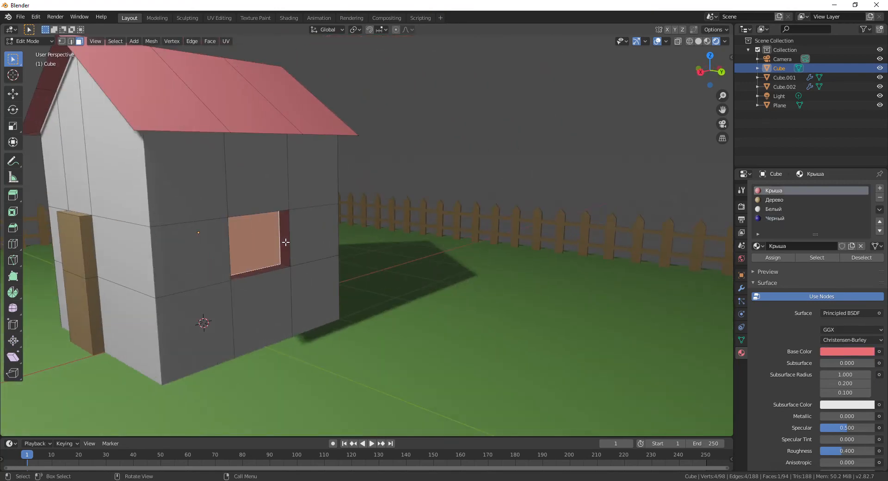
{"action": "key", "text": "ctrl+KP_Add"}
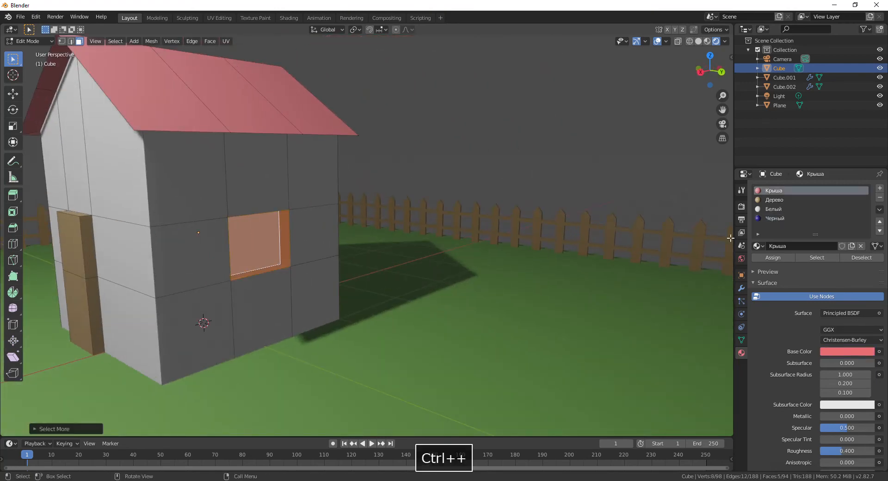
{"action": "left_click", "coordinate": [775, 218]}
{"action": "left_click", "coordinate": [775, 257]}
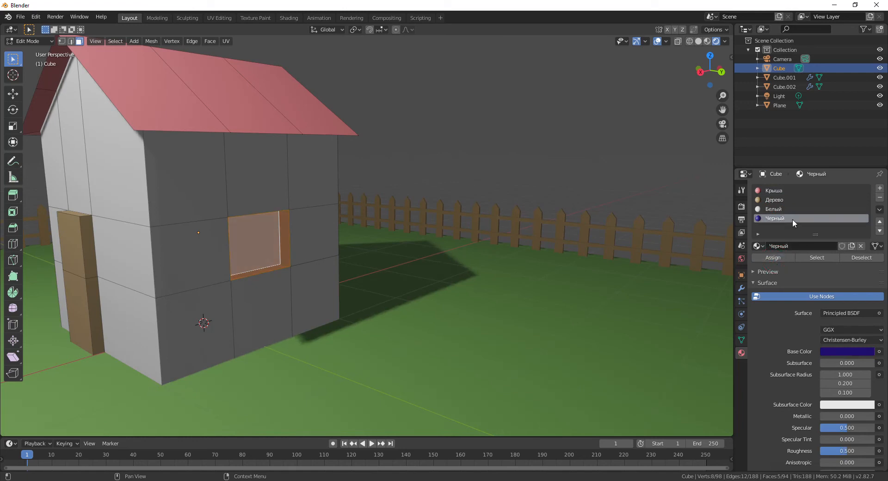
Step: Rename the Черный material to Синий
{"action": "double_click", "coordinate": [793, 245]}
{"action": "type", "text": "Синий"}
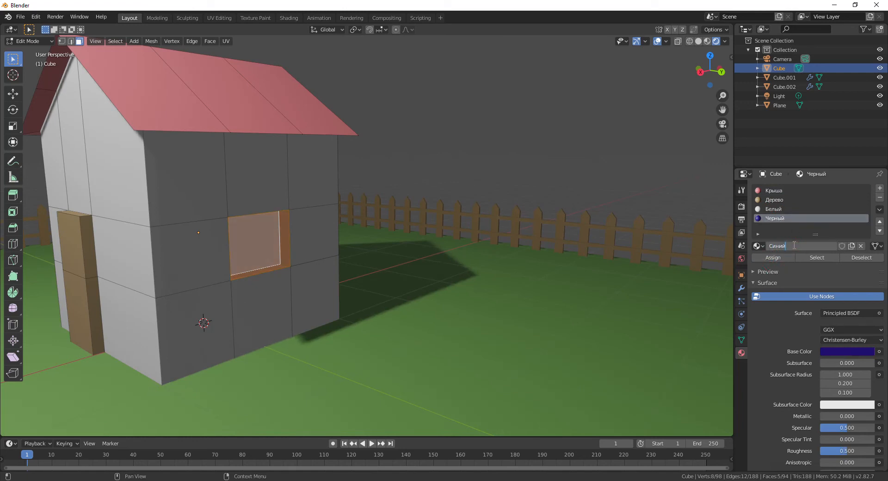
{"action": "key", "text": "Return"}
Step: Leave the house's Edit Mode and view the scene through the camera
{"action": "left_click", "coordinate": [527, 300]}
{"action": "scroll", "coordinate": [529, 260], "scroll_direction": "down", "scroll_amount": 6}
{"action": "middle_click_drag", "start_coordinate": [438, 308], "coordinate": [463, 298]}
{"action": "key", "text": "KP_0"}
{"action": "key", "text": "Tab"}
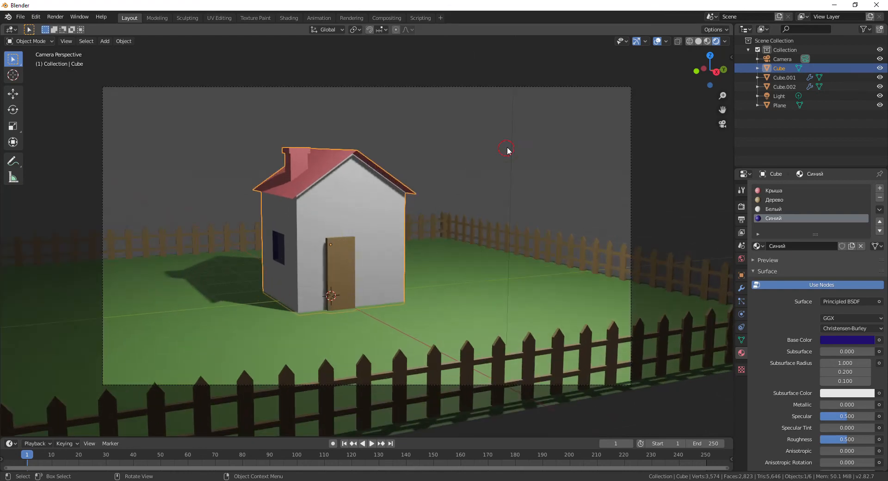
Step: Select the scene's light, change its type to Sun and set its strength to 1
{"action": "left_click", "coordinate": [510, 137]}
{"action": "scroll", "coordinate": [512, 127], "scroll_direction": "down", "scroll_amount": 3}
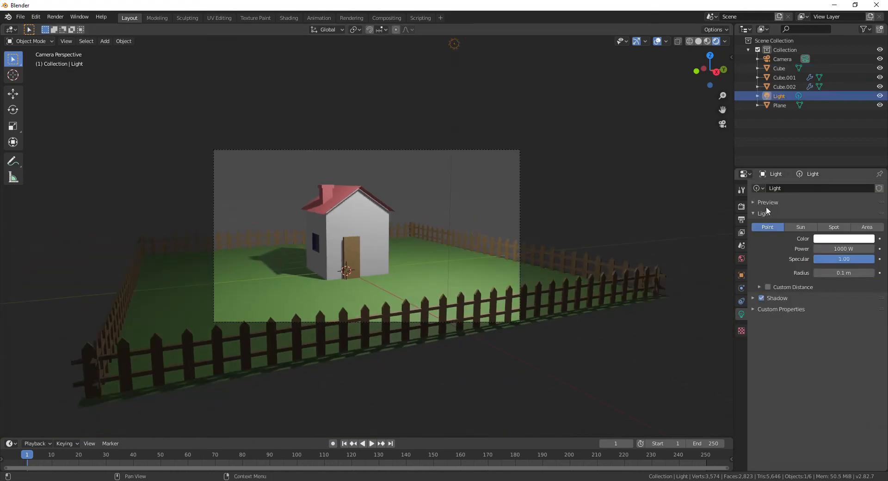
{"action": "left_click", "coordinate": [793, 227]}
{"action": "double_click", "coordinate": [825, 248]}
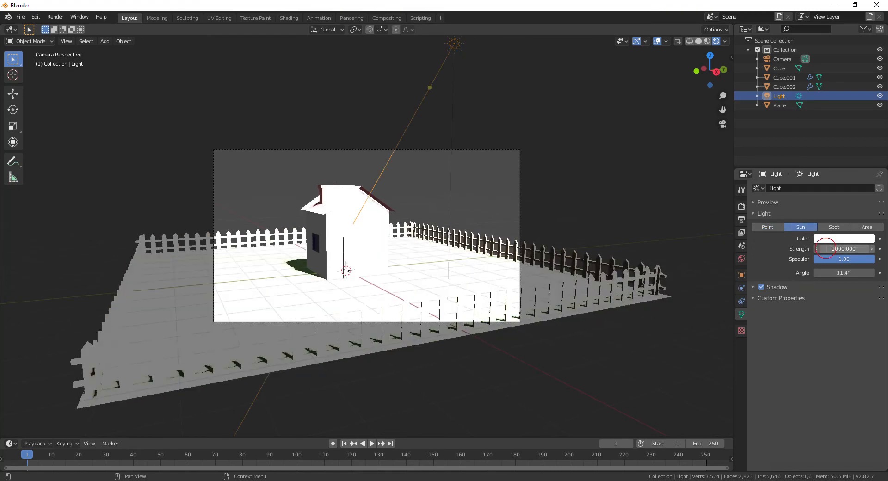
{"action": "type", "text": "1"}
{"action": "key", "text": "Return"}
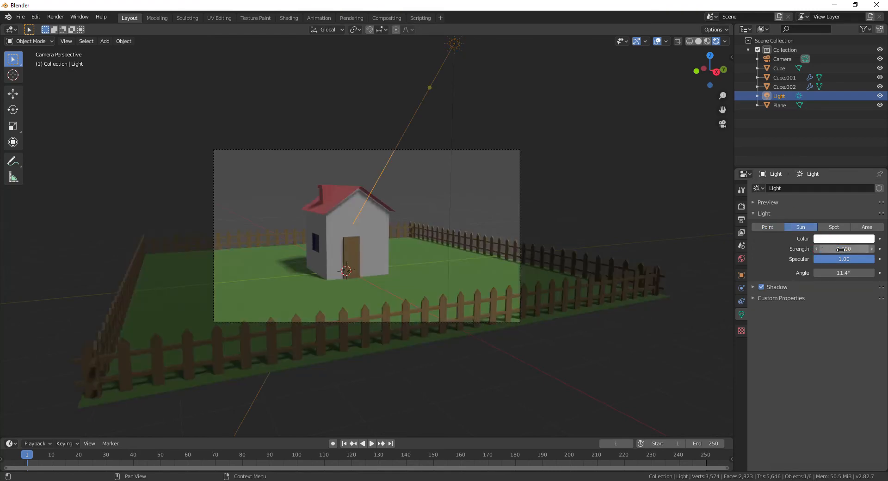
Step: Try a strength of 2 for the Sun light, settle on 4, and deselect the light
{"action": "double_click", "coordinate": [845, 248]}
{"action": "type", "text": "2"}
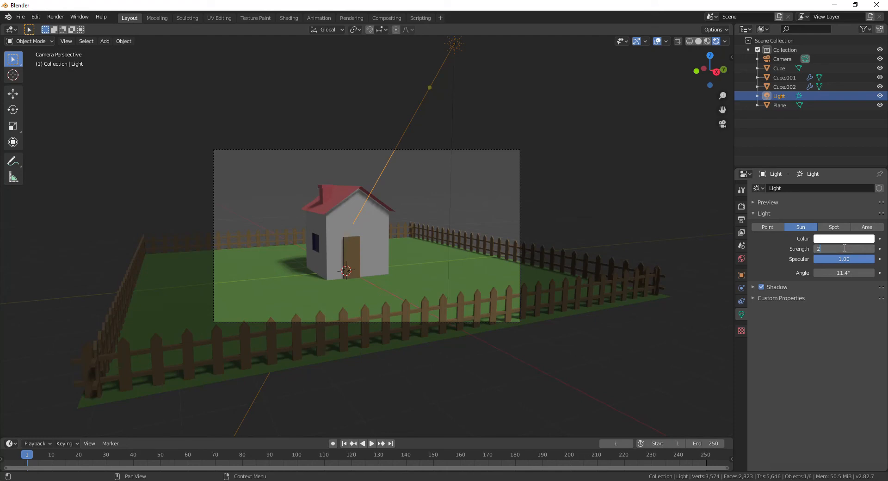
{"action": "key", "text": "Return"}
{"action": "double_click", "coordinate": [845, 249]}
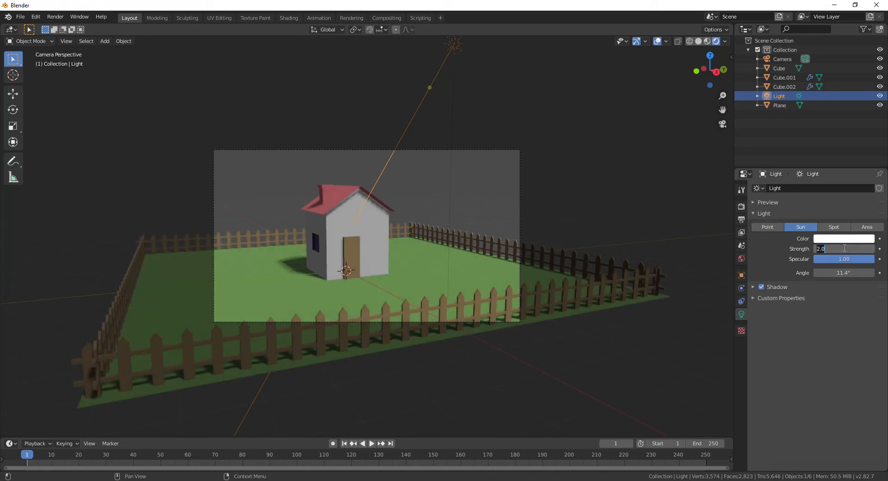
{"action": "type", "text": "4"}
{"action": "key", "text": "Return"}
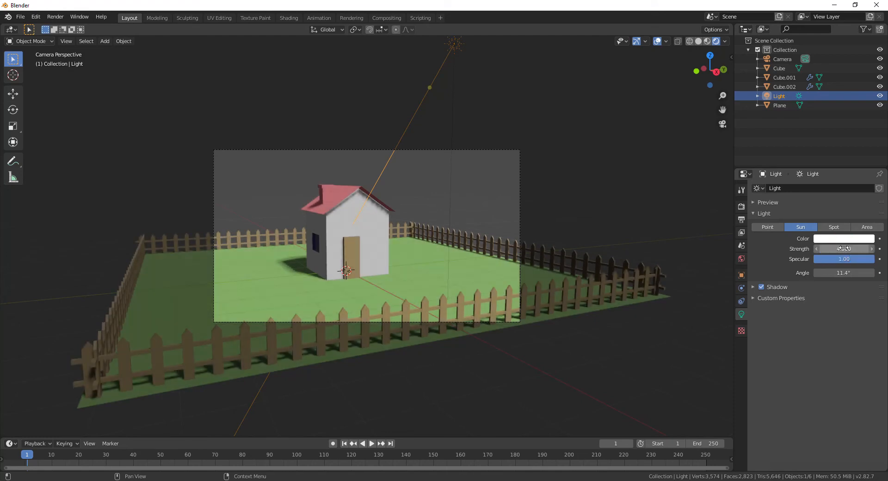
{"action": "left_click", "coordinate": [567, 364]}
Step: Select the house and look through its Синий material settings and the scene's render, view layer and output settings
{"action": "scroll", "coordinate": [421, 192], "scroll_direction": "up", "scroll_amount": 6}
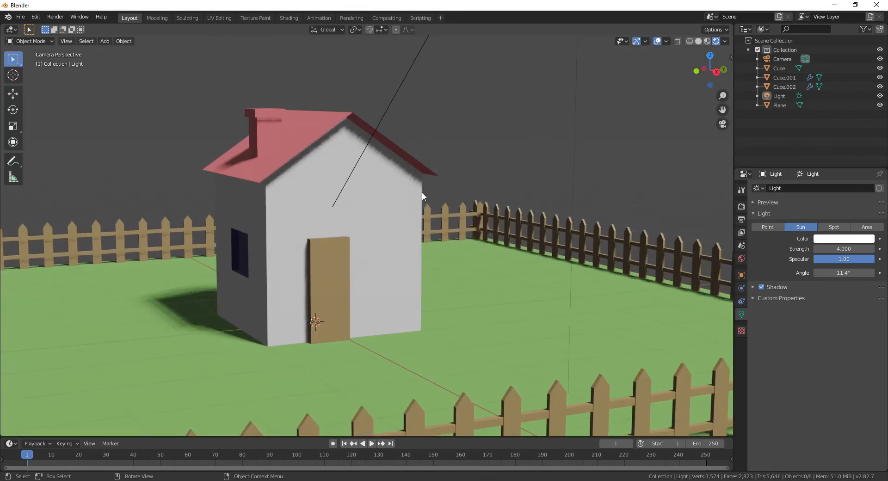
{"action": "left_click", "coordinate": [415, 162]}
{"action": "scroll", "coordinate": [883, 362], "scroll_direction": "down", "scroll_amount": 3}
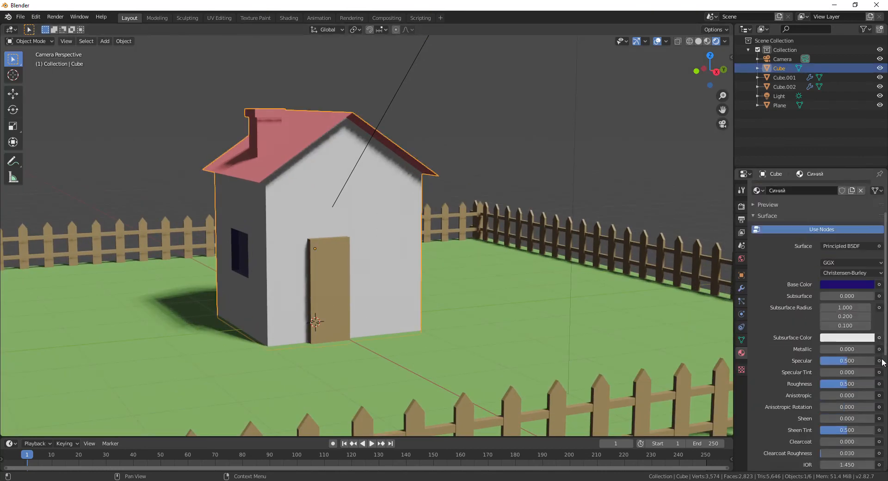
{"action": "scroll", "coordinate": [882, 362], "scroll_direction": "down", "scroll_amount": 10}
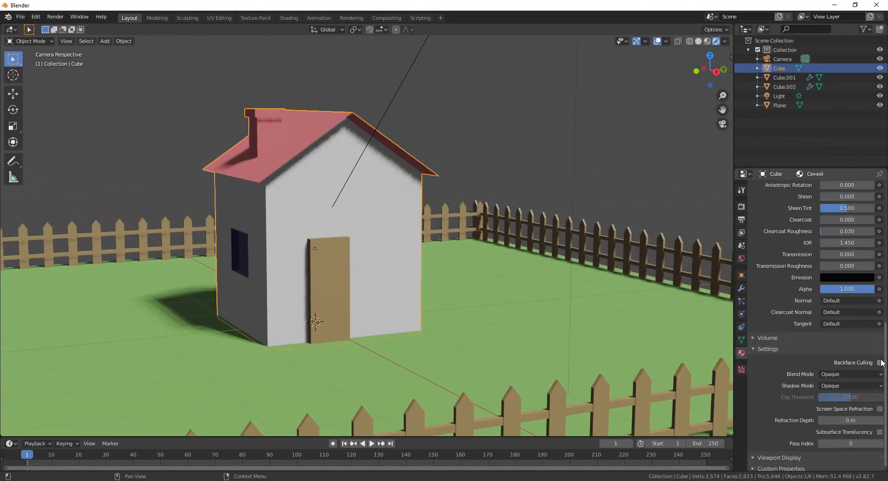
{"action": "scroll", "coordinate": [804, 341], "scroll_direction": "up", "scroll_amount": 12}
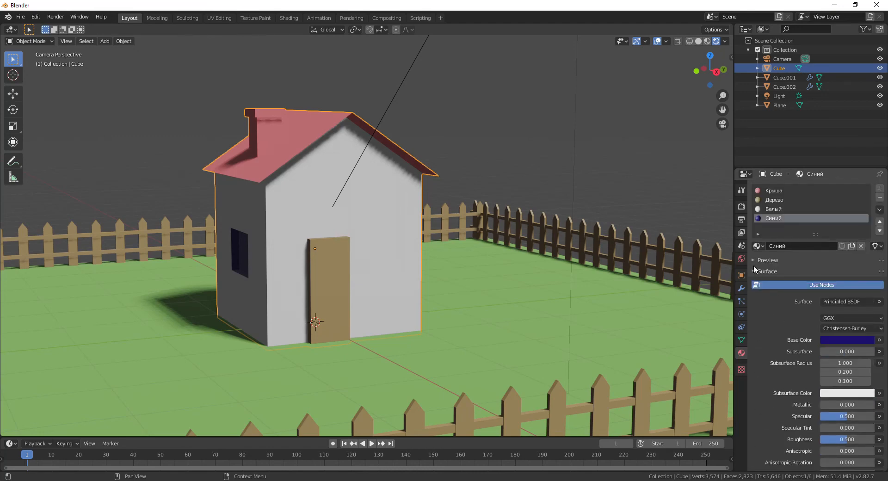
{"action": "left_click", "coordinate": [741, 206]}
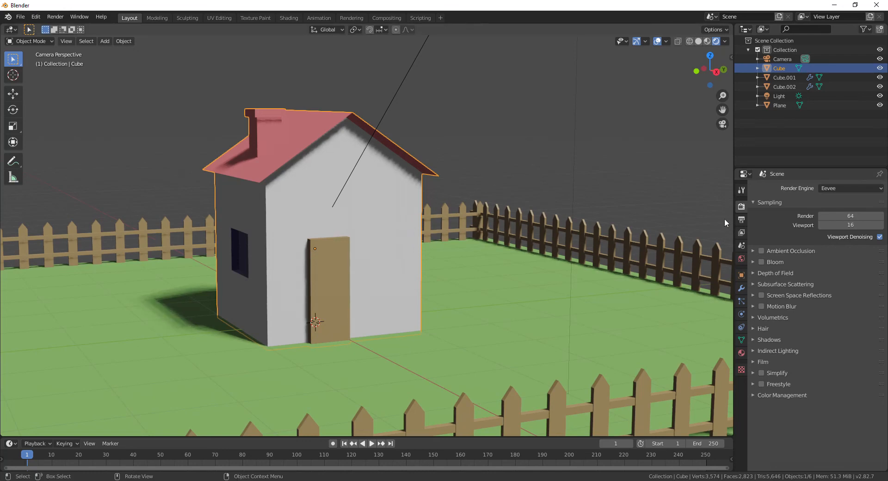
{"action": "left_click", "coordinate": [741, 246]}
{"action": "left_click", "coordinate": [741, 234]}
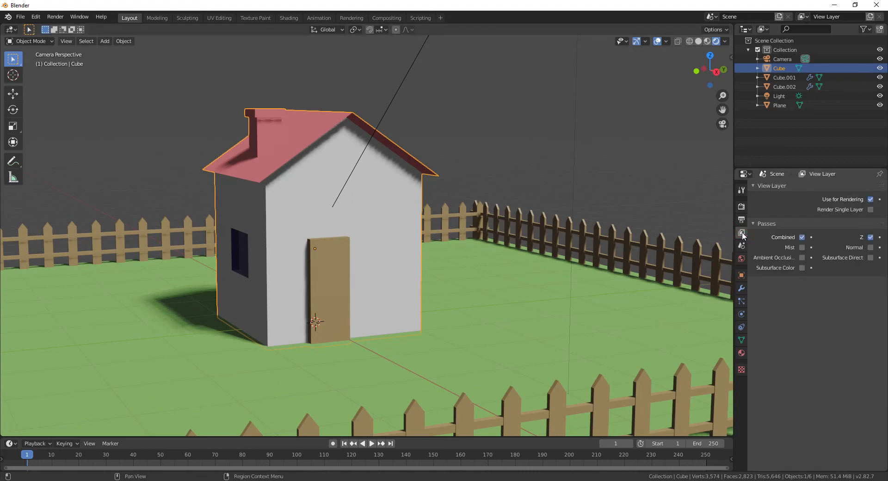
{"action": "left_click", "coordinate": [742, 218]}
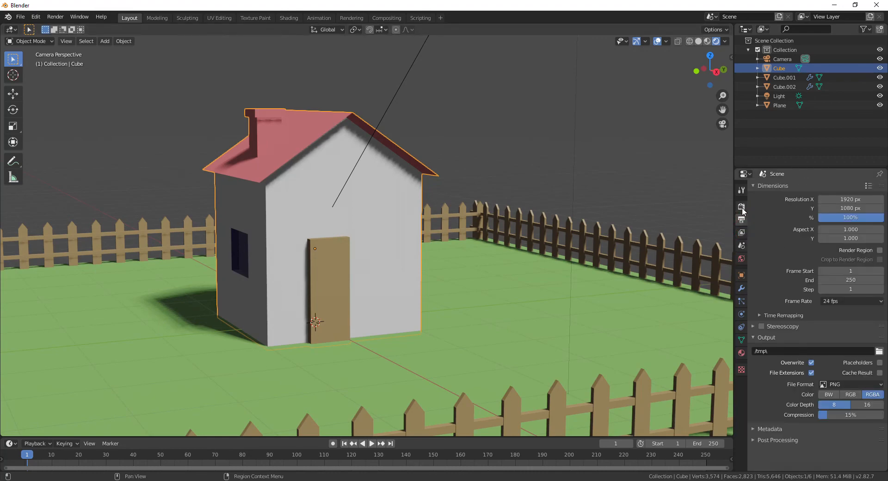
Step: Try the Cycles render engine in the viewport to compare the lighting, and return the scene to Eevee
{"action": "left_click", "coordinate": [742, 207]}
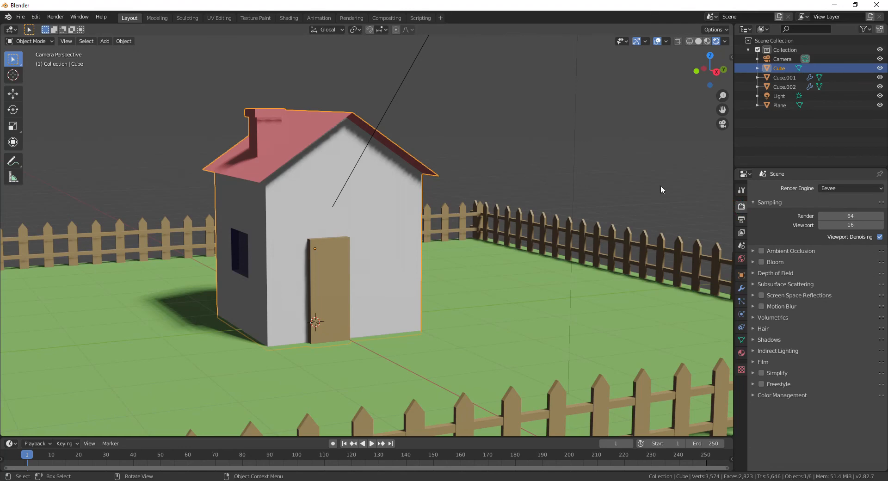
{"action": "left_click", "coordinate": [861, 191]}
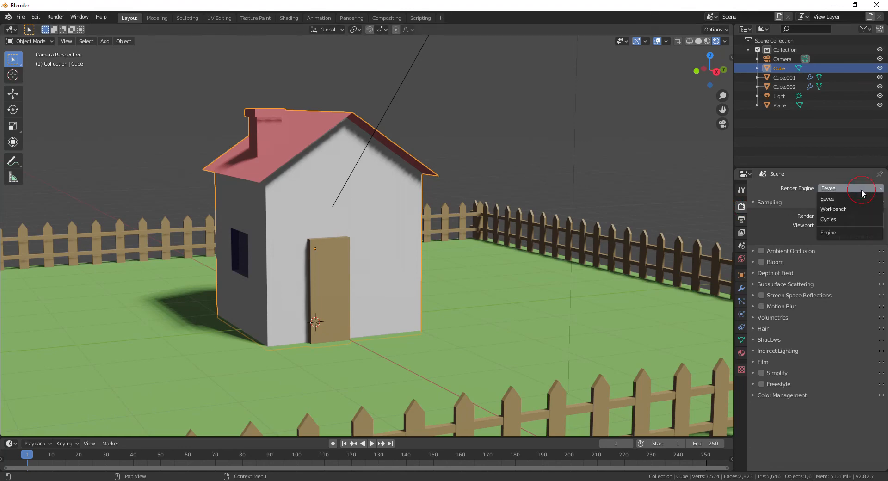
{"action": "left_click", "coordinate": [855, 218]}
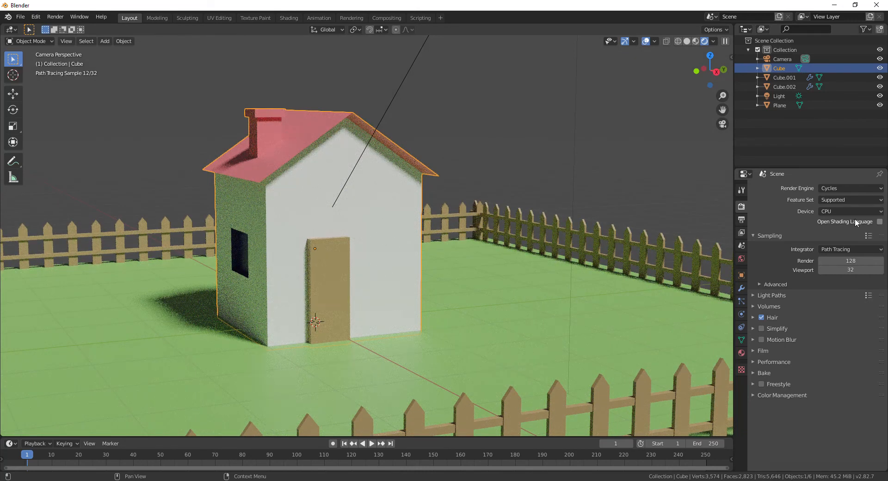
{"action": "left_click", "coordinate": [835, 189]}
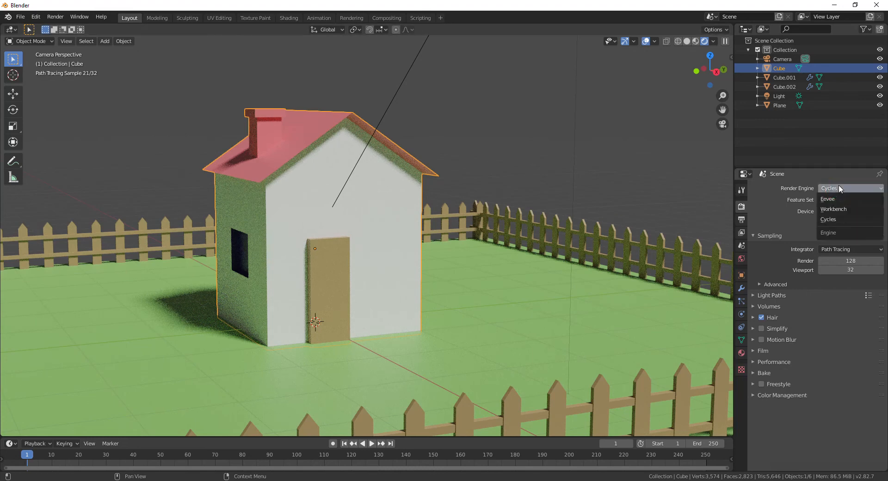
{"action": "left_click", "coordinate": [839, 215]}
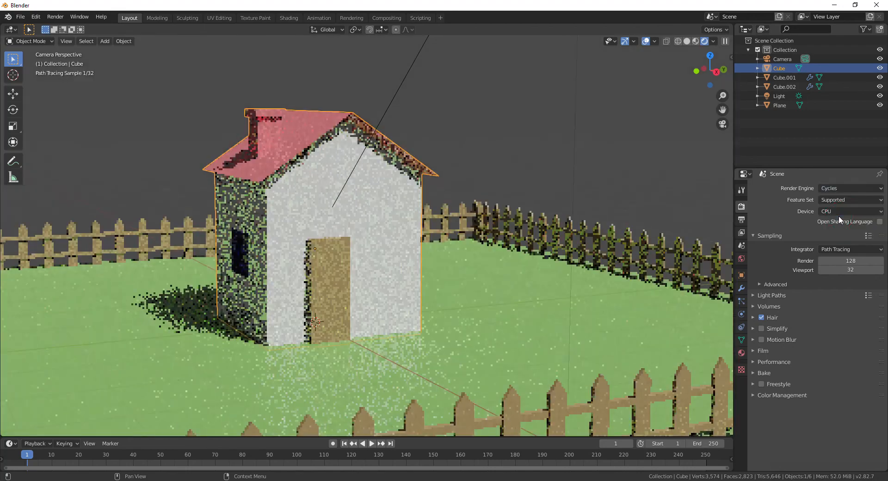
{"action": "left_click", "coordinate": [837, 188]}
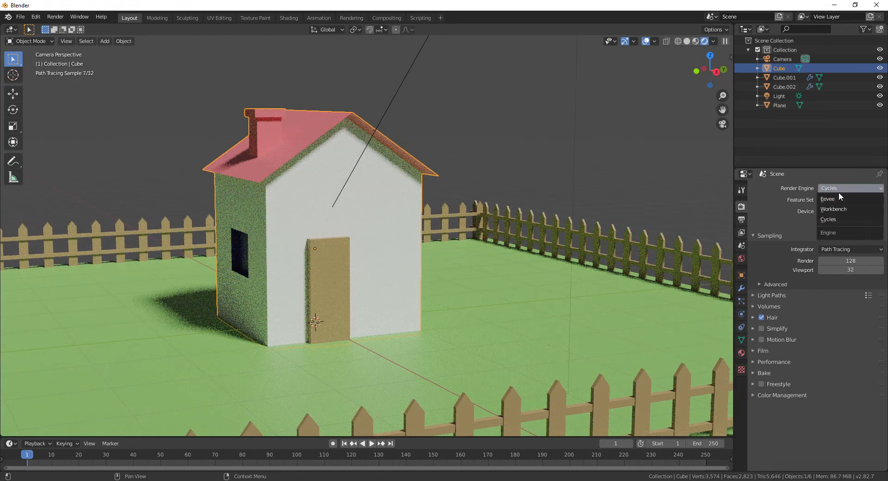
{"action": "left_click", "coordinate": [838, 199]}
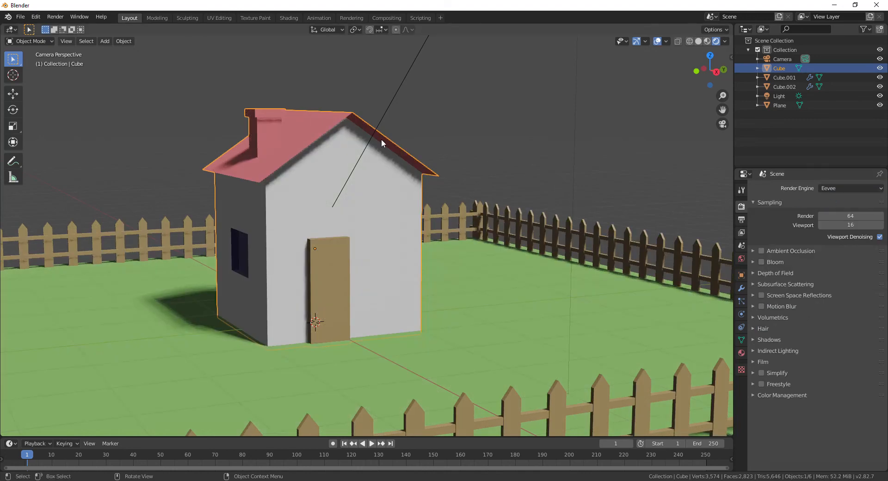
Step: Render the camera view as a still image, examine the result closer and farther out, and close the render window
{"action": "scroll", "coordinate": [381, 139], "scroll_direction": "down", "scroll_amount": 2}
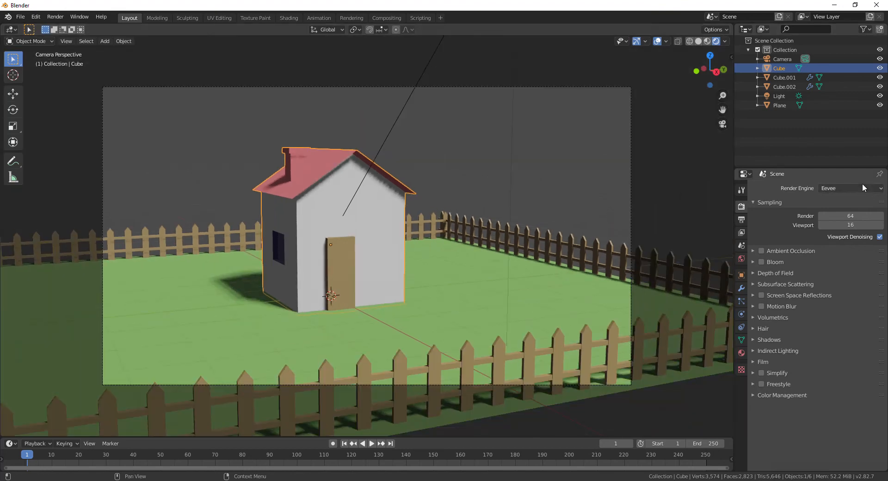
{"action": "left_click", "coordinate": [55, 16]}
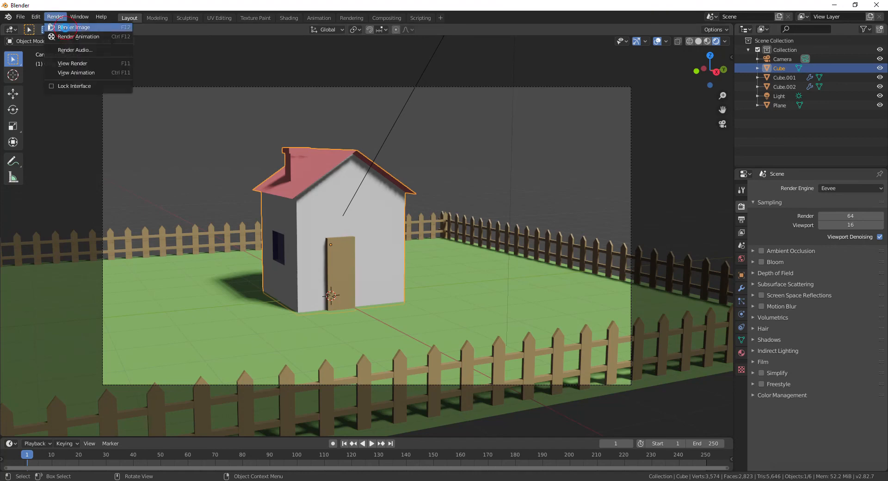
{"action": "left_click", "coordinate": [65, 27]}
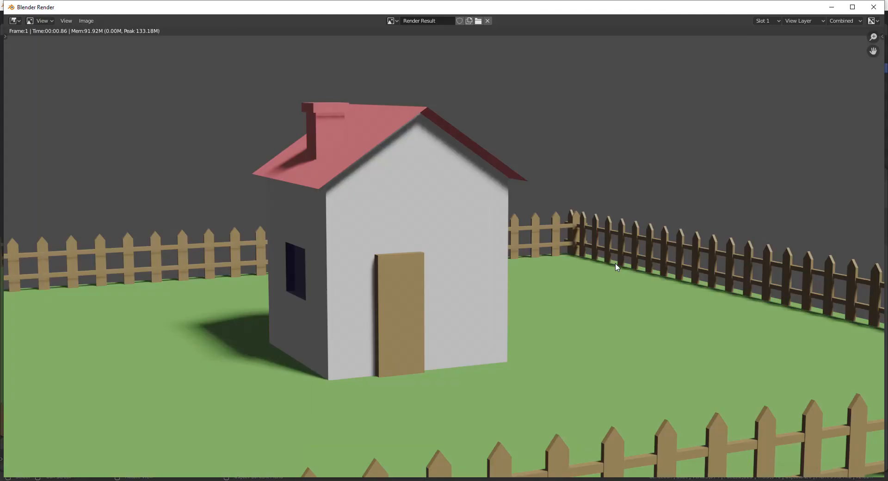
{"action": "scroll", "coordinate": [515, 239], "scroll_direction": "down", "scroll_amount": 2}
{"action": "scroll", "coordinate": [514, 239], "scroll_direction": "up", "scroll_amount": 1}
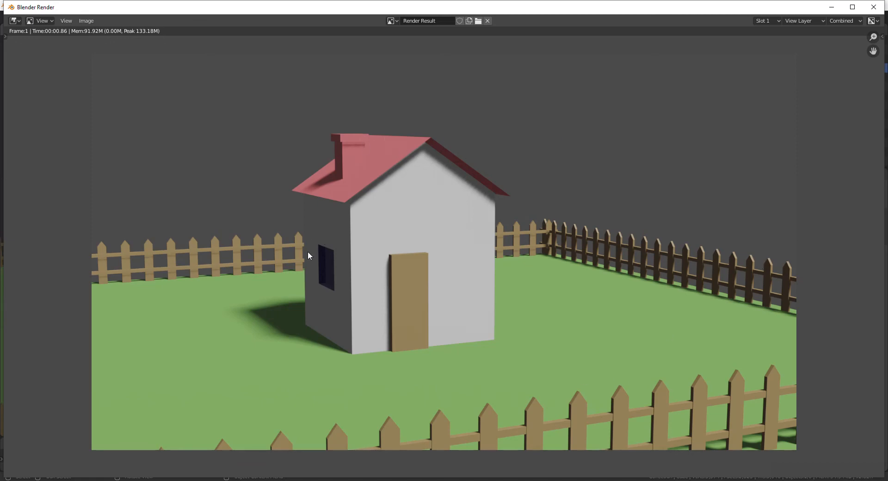
{"action": "scroll", "coordinate": [409, 223], "scroll_direction": "down", "scroll_amount": 3}
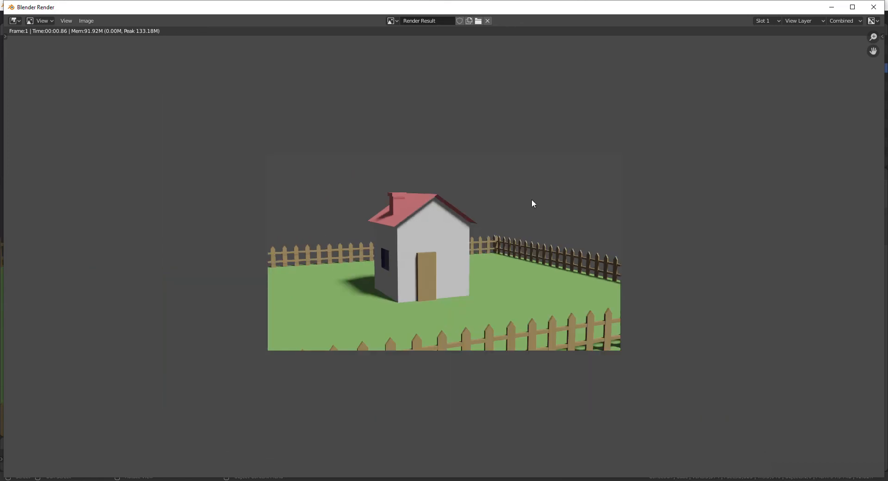
{"action": "scroll", "coordinate": [531, 199], "scroll_direction": "up", "scroll_amount": 2}
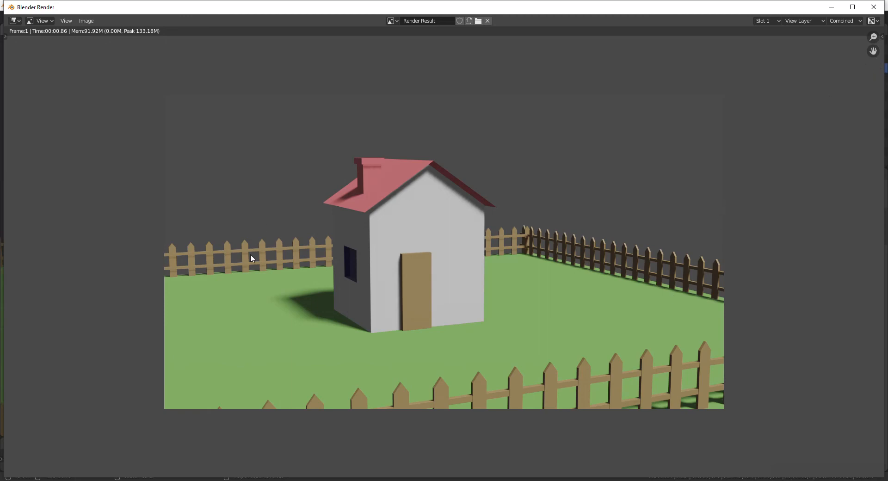
{"action": "left_click", "coordinate": [873, 7]}
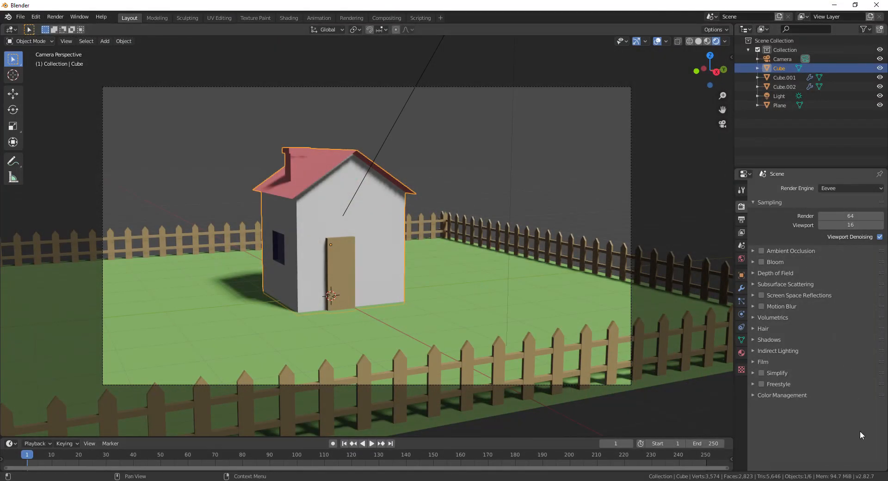